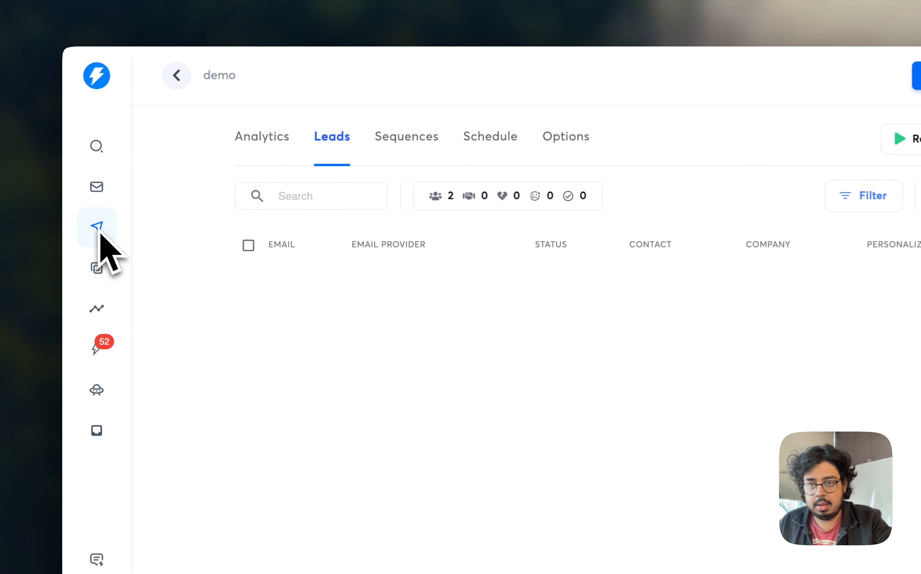
Return to the Instantly campaigns list and open the demo campaign
click(171, 86)
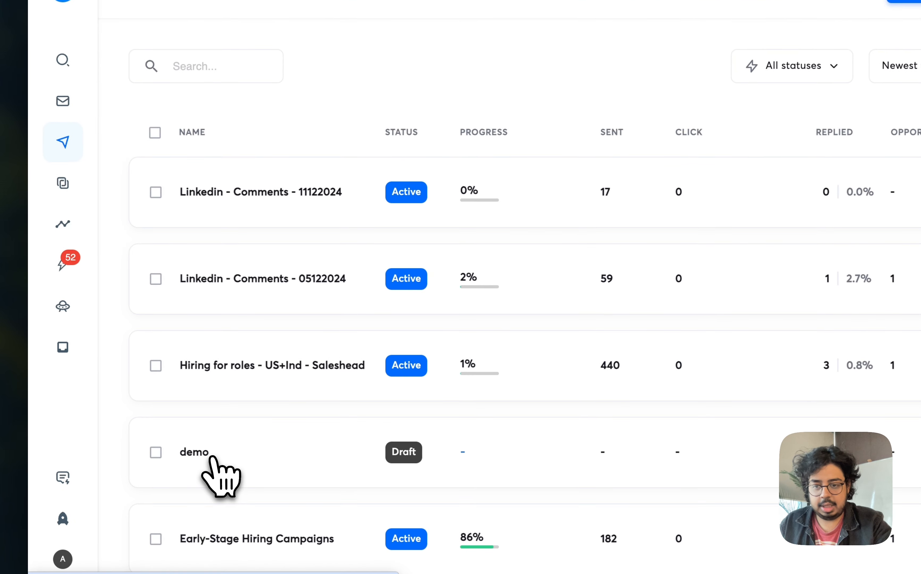
click(213, 458)
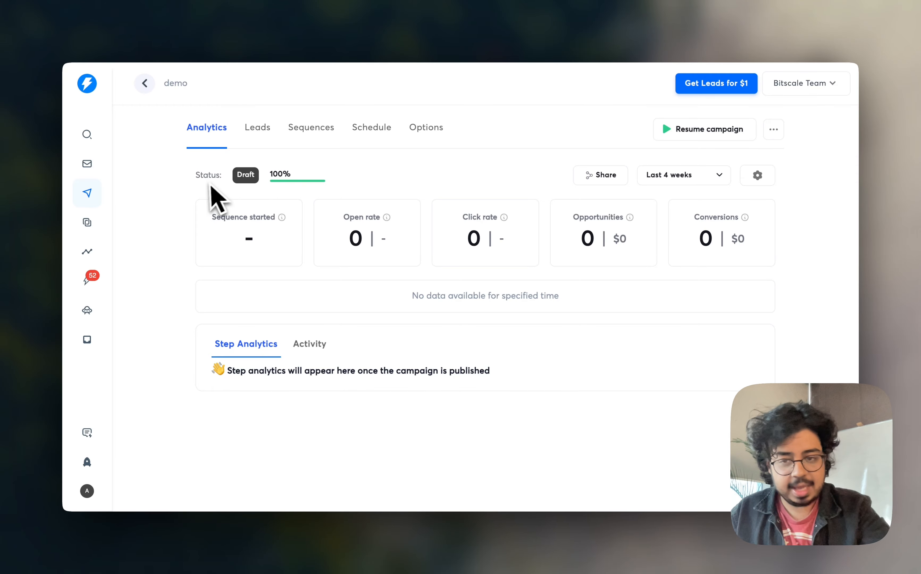
Copy the Instantly API key from the integrations section of the account settings
click(88, 491)
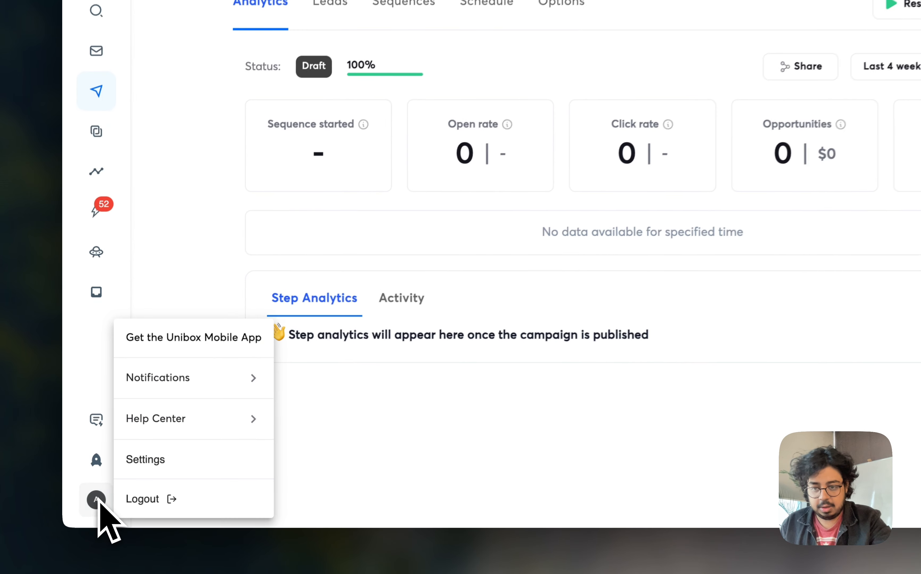
click(153, 459)
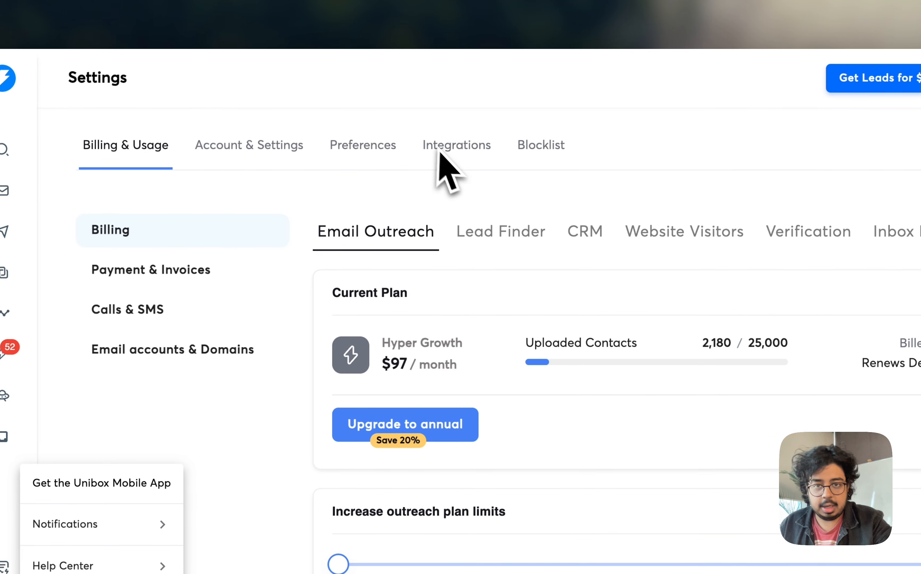
click(460, 150)
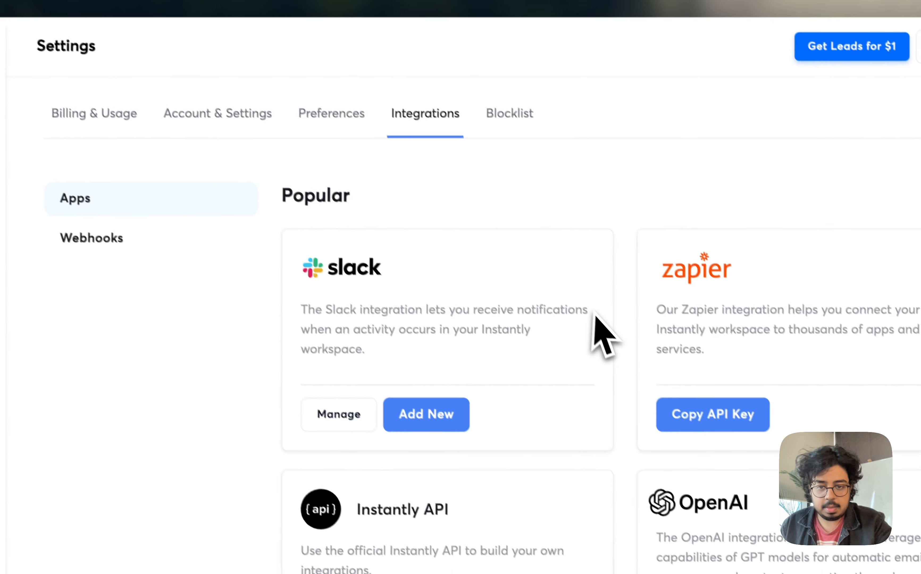
scroll(627, 357, down, 5)
scroll(587, 307, down, 2)
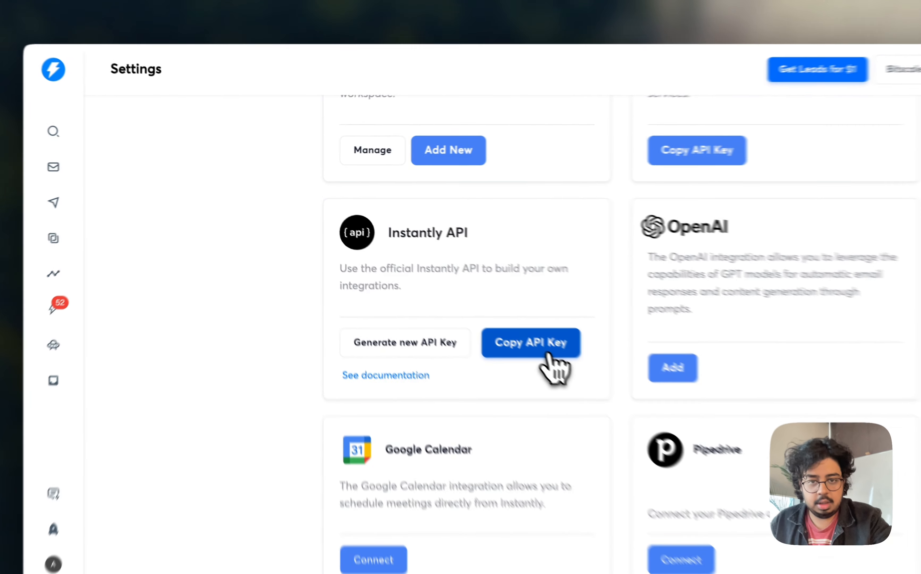
click(496, 318)
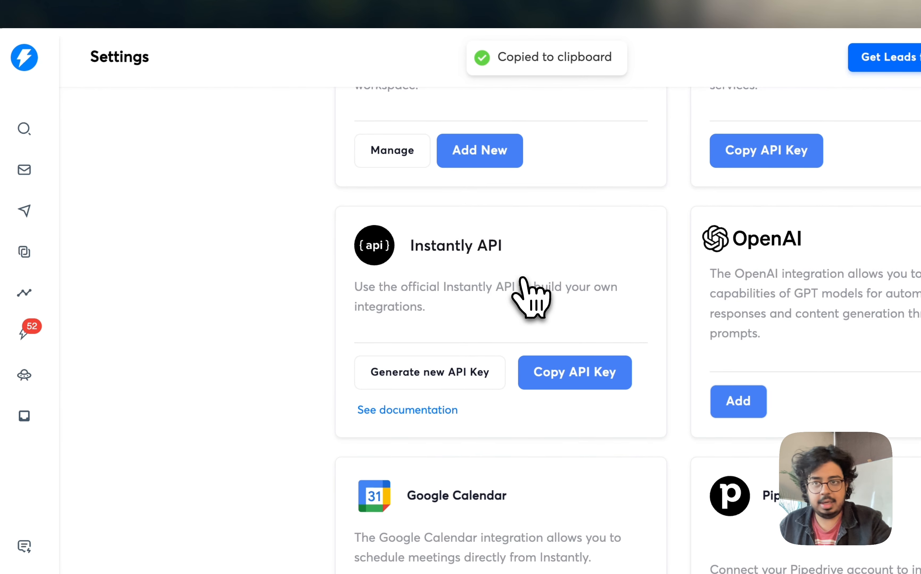
Switch to Bitscale, view the form for adding an Instantly integration, and close it without saving
click(190, 18)
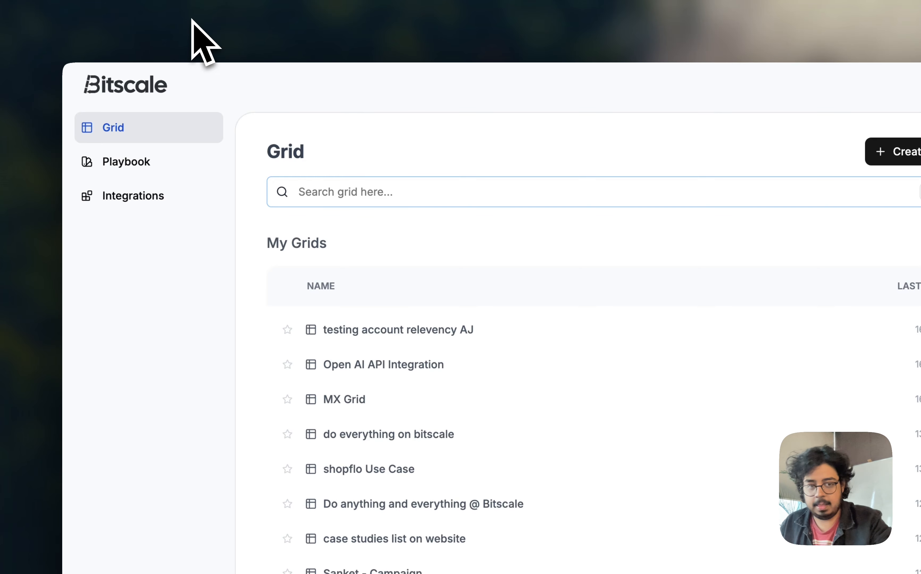
click(160, 201)
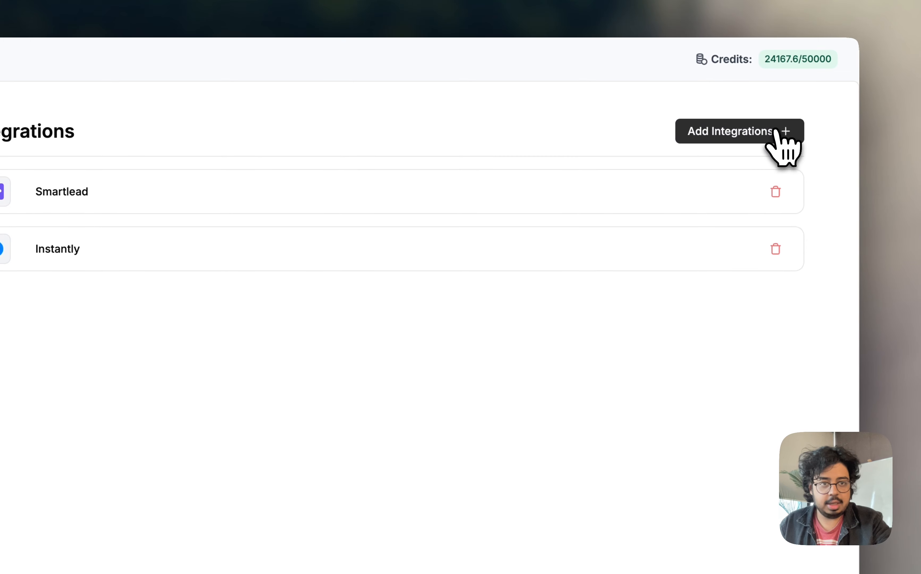
click(783, 148)
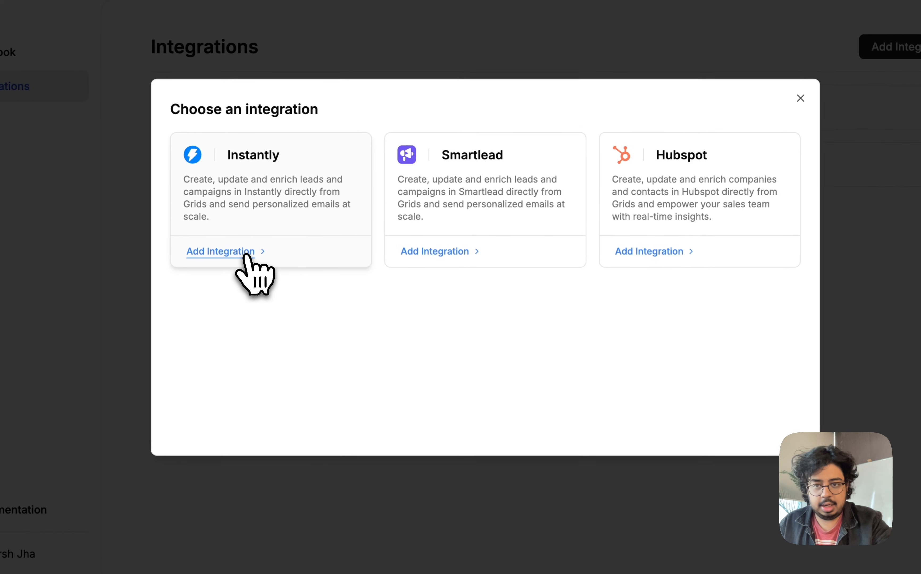
click(61, 337)
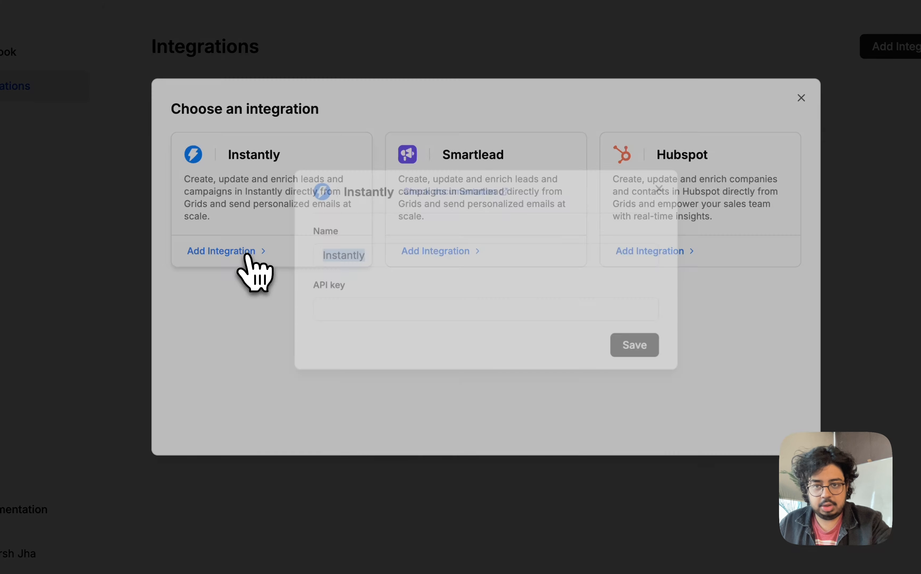
click(331, 307)
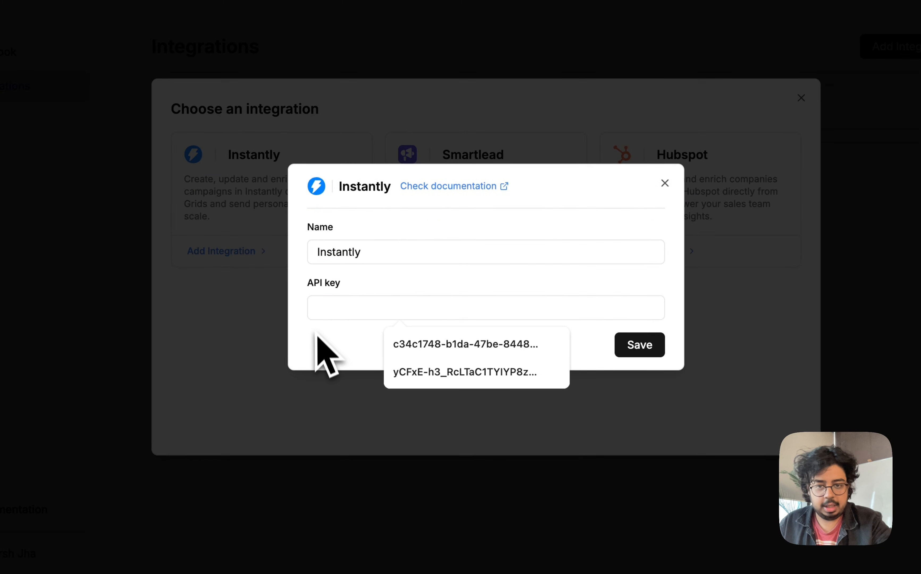
click(331, 339)
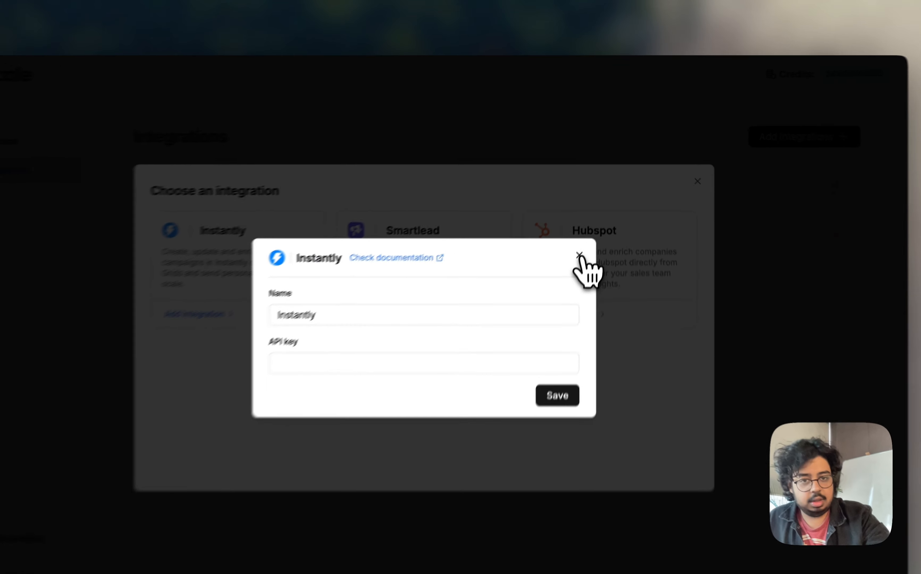
click(589, 227)
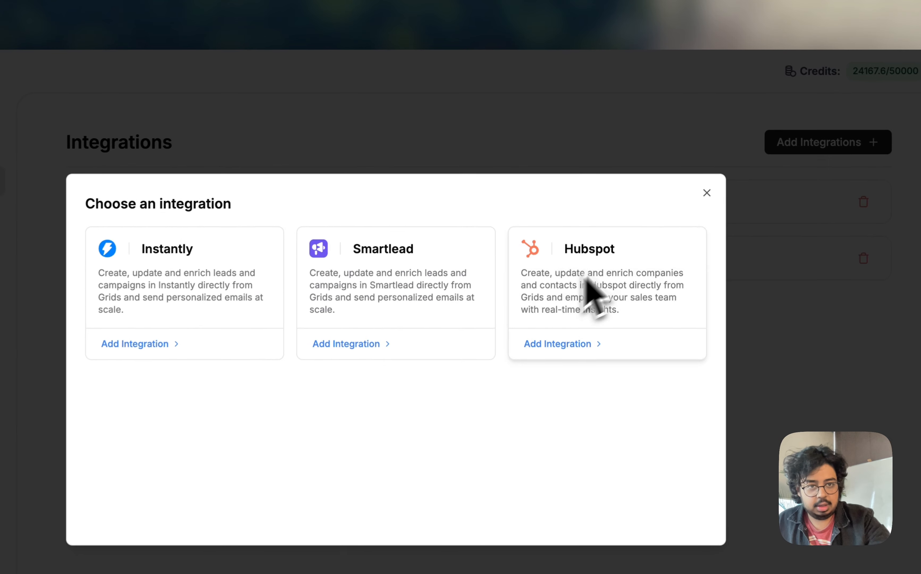
click(708, 193)
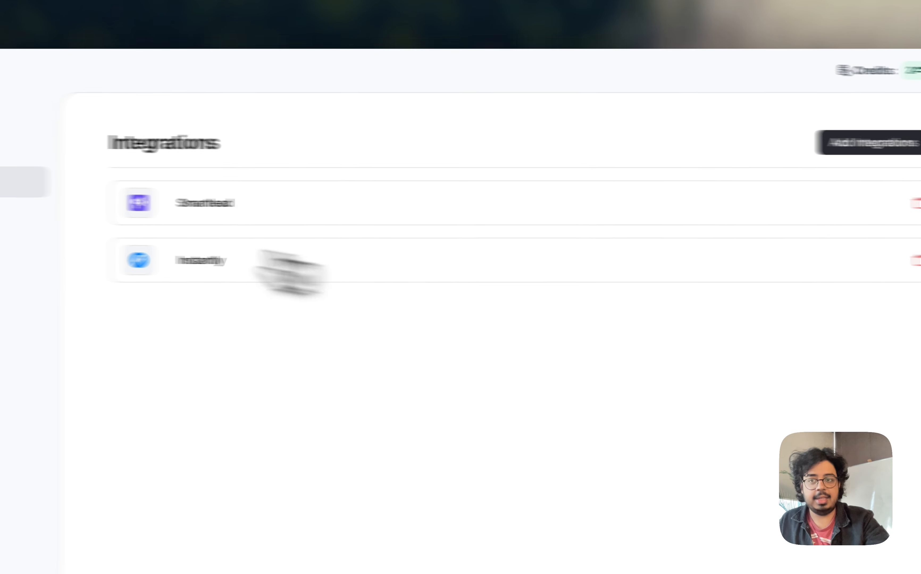
Start a new grid in Bitscale using Find People as its source
click(121, 129)
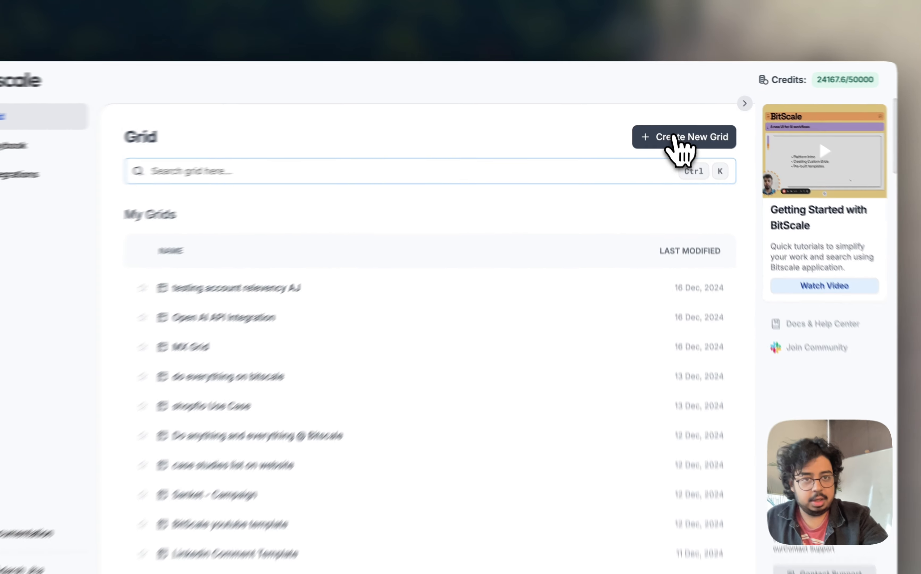
click(680, 126)
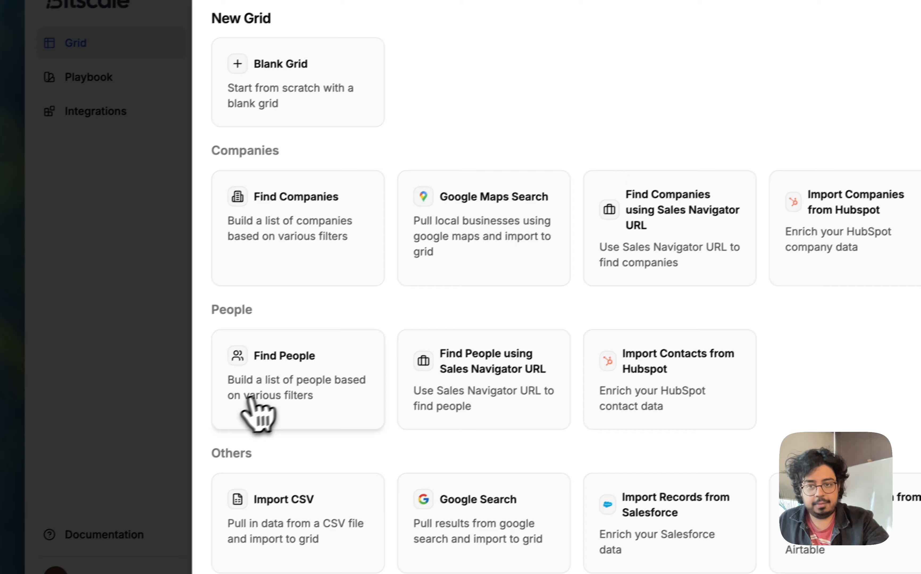
click(122, 456)
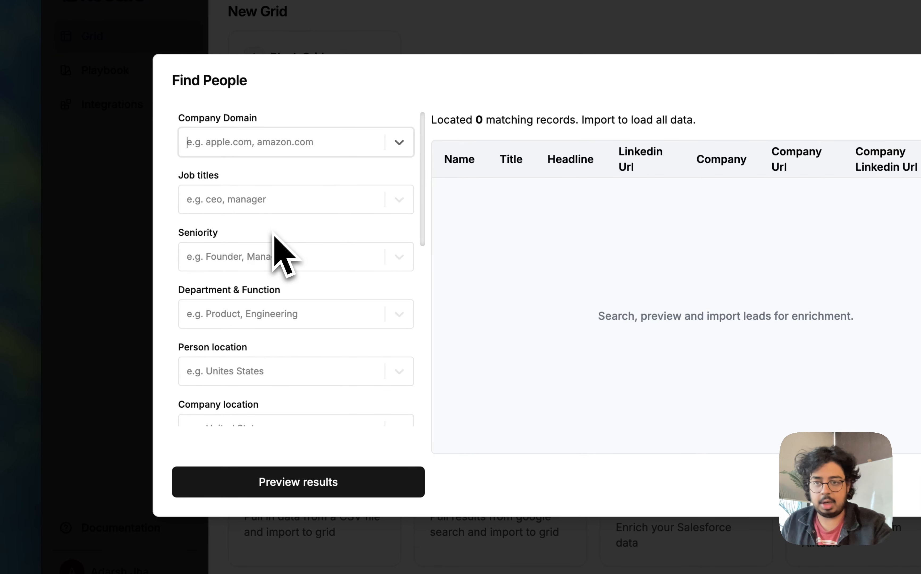
Filter the people search by C-Suite seniority, leaving the job titles empty
click(311, 204)
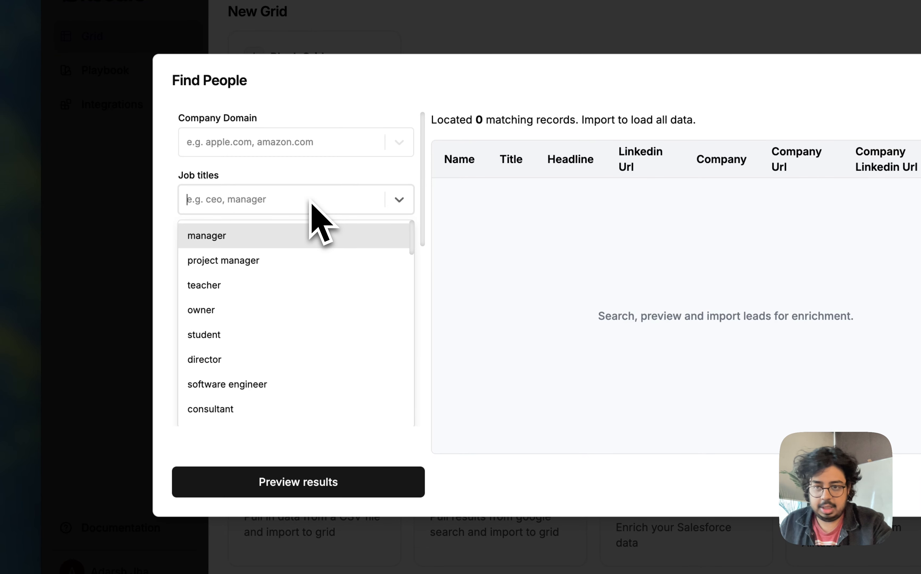
click(341, 186)
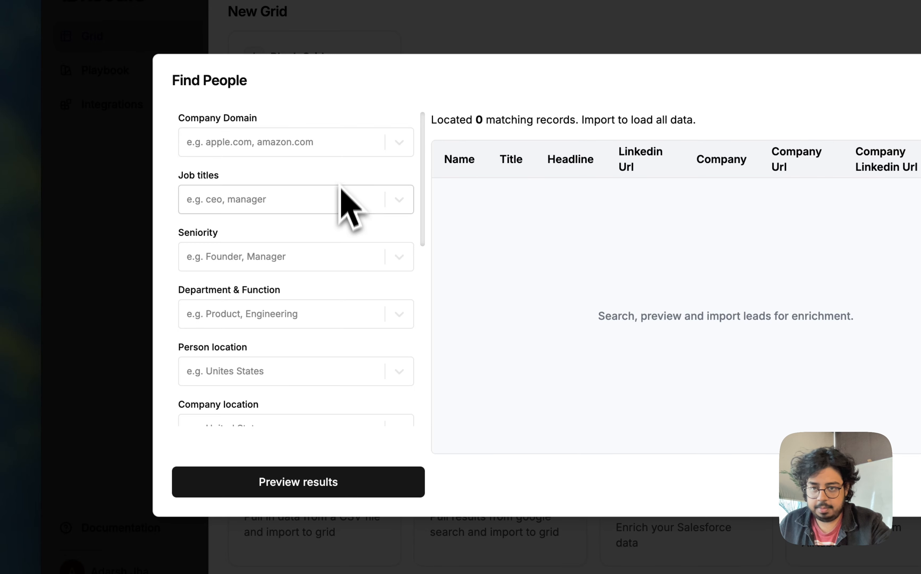
click(347, 252)
click(345, 297)
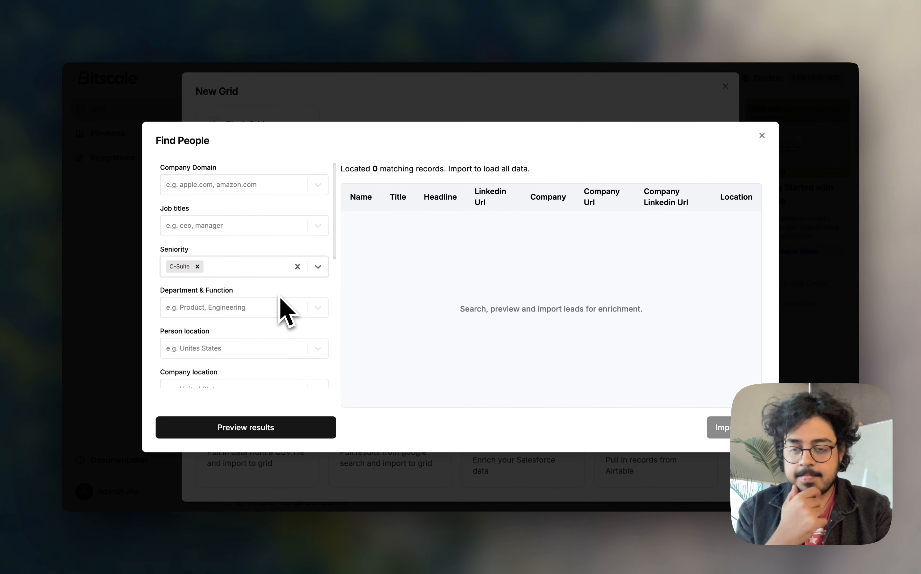
Set the person location filter to United States
scroll(283, 321, down, 1)
click(283, 321)
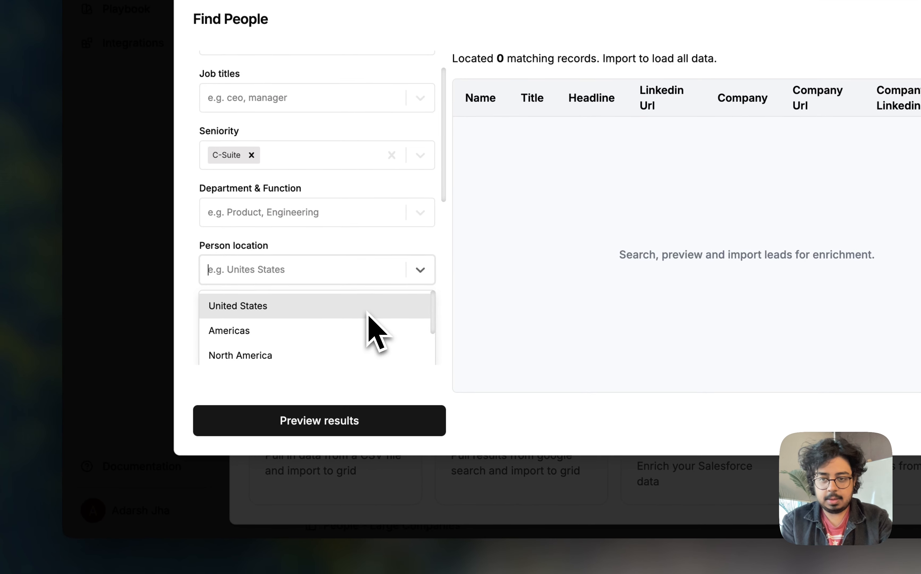
click(367, 312)
scroll(368, 326, down, 2)
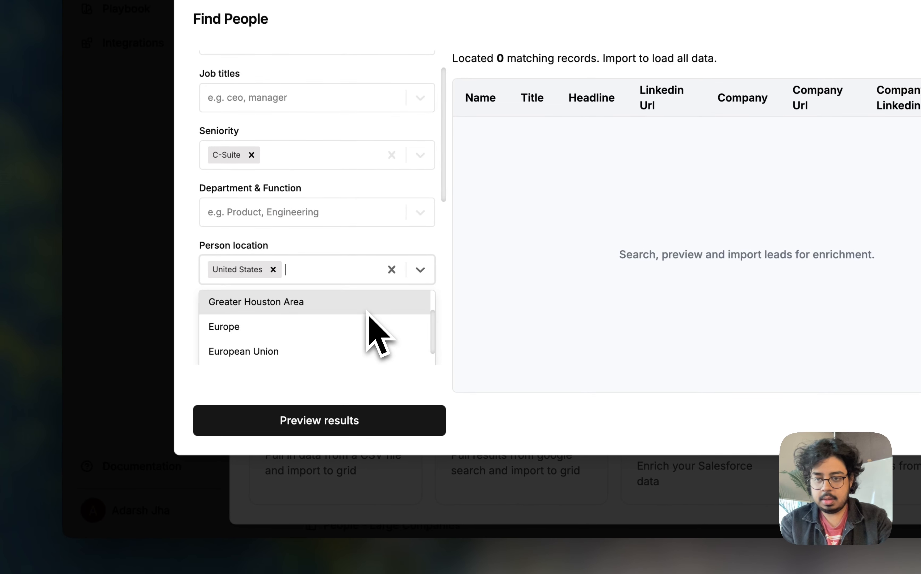
click(210, 243)
Set the number of employees filter to the 51-200 and 201-500 ranges
scroll(201, 243, down, 3)
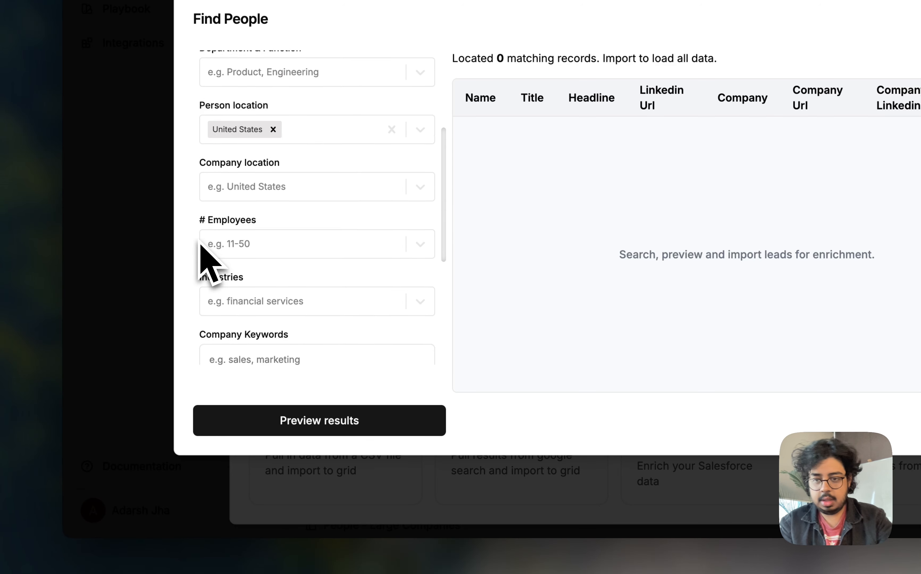
click(246, 239)
click(259, 321)
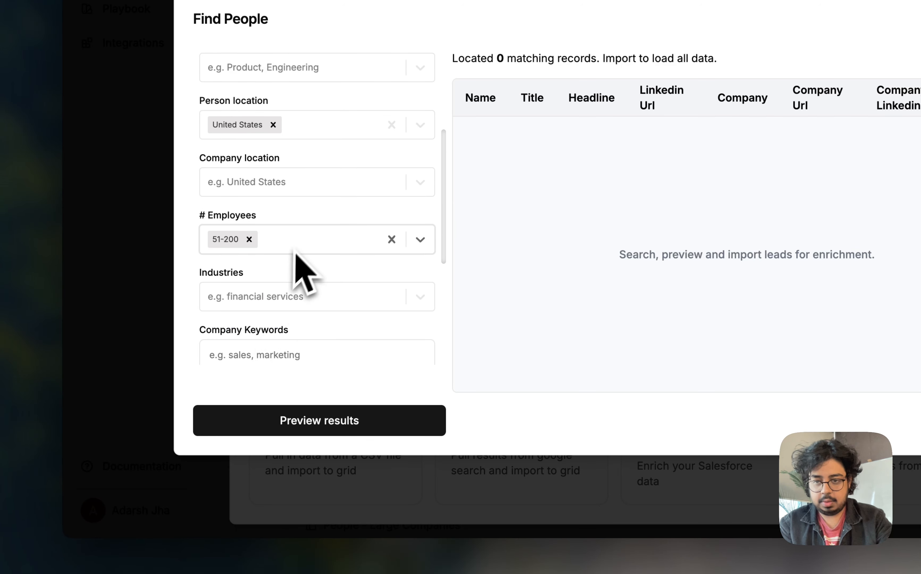
click(301, 245)
click(286, 324)
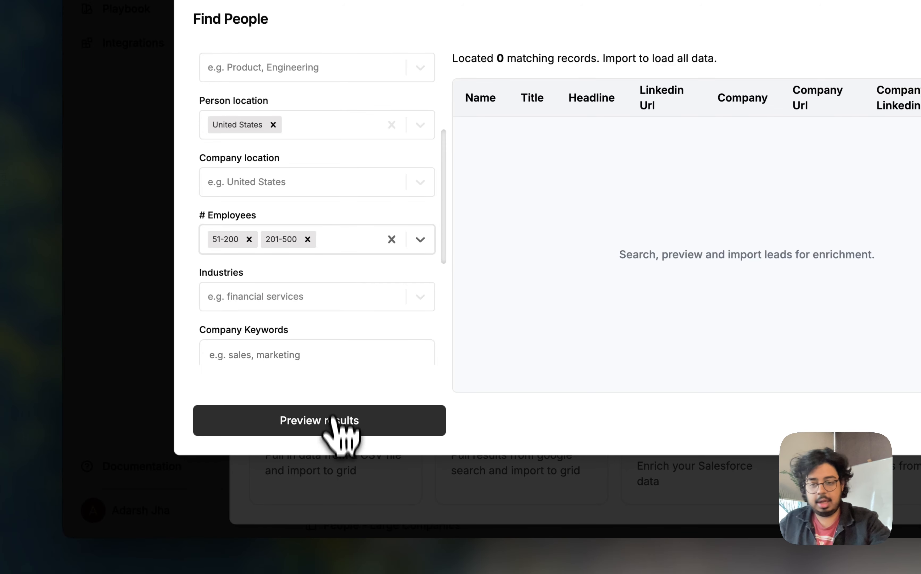
Preview the matching people and import them with the filter name "us c suite mid stage"
click(336, 431)
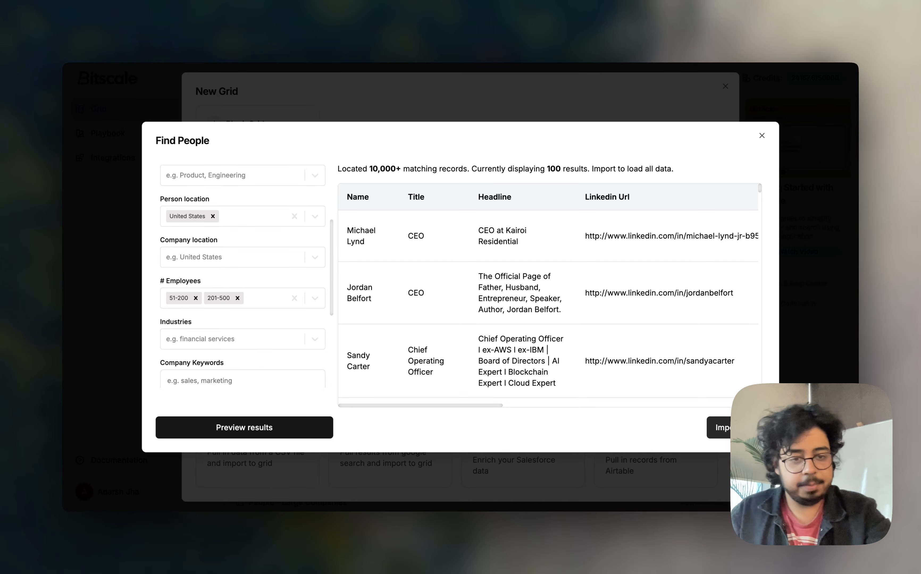
click(745, 429)
click(733, 451)
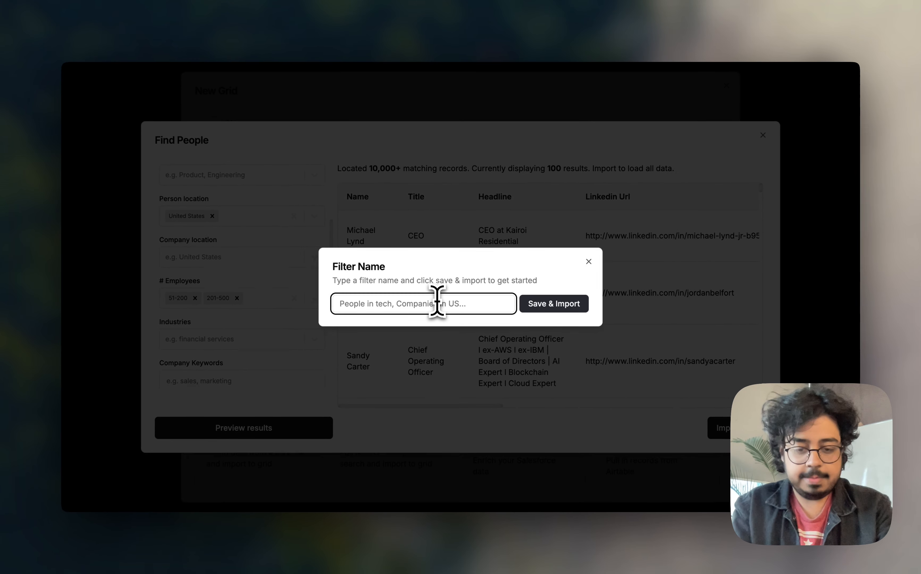
text(us c suite mid stage)
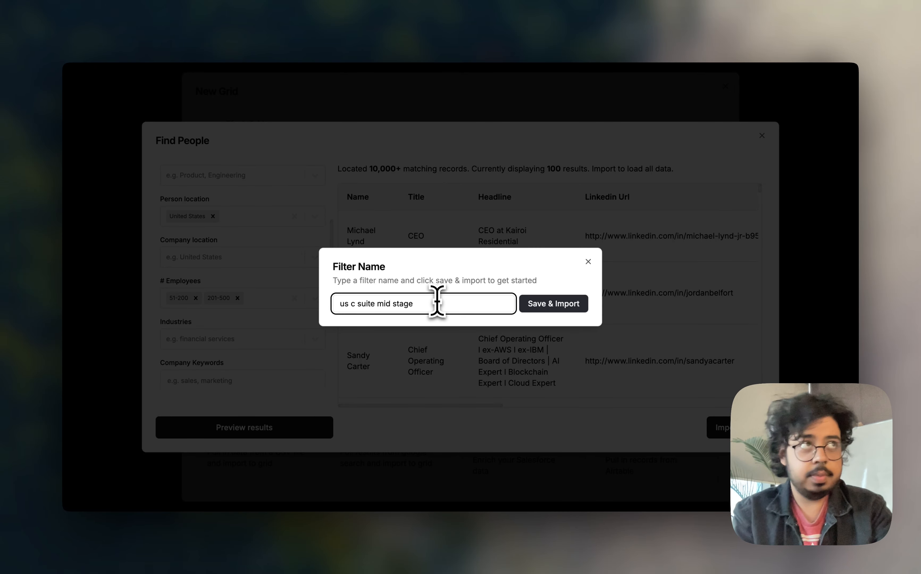
click(530, 308)
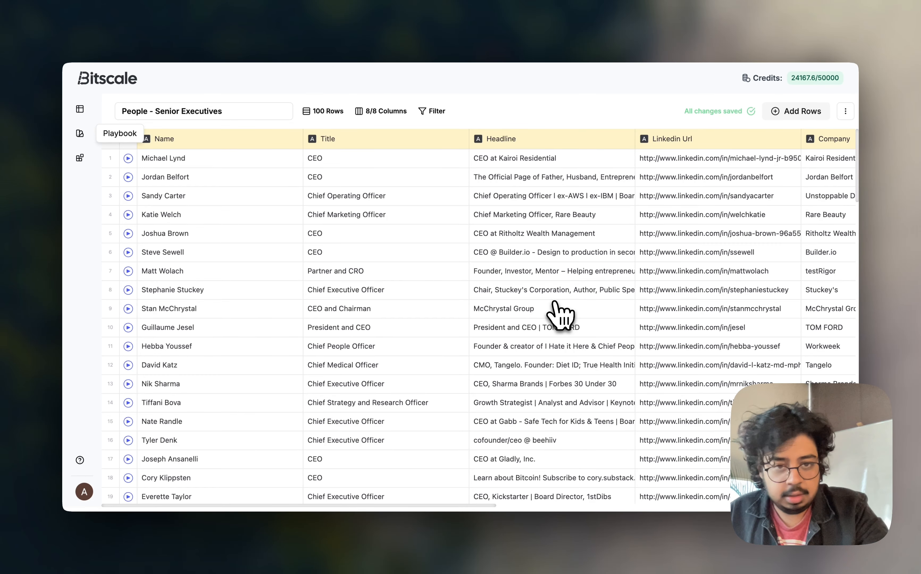
Add an action column after the Location column of the people grid
scroll(555, 304, right, 10)
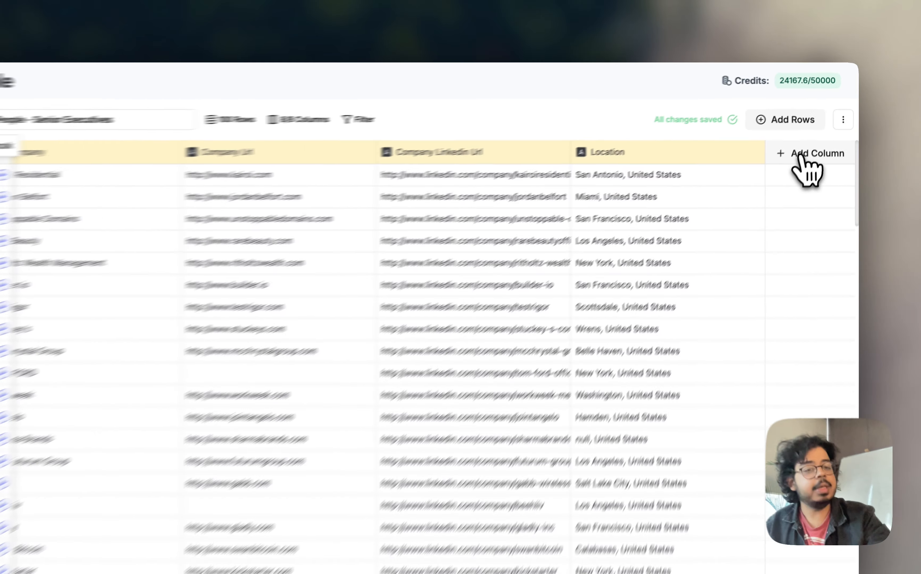
click(822, 141)
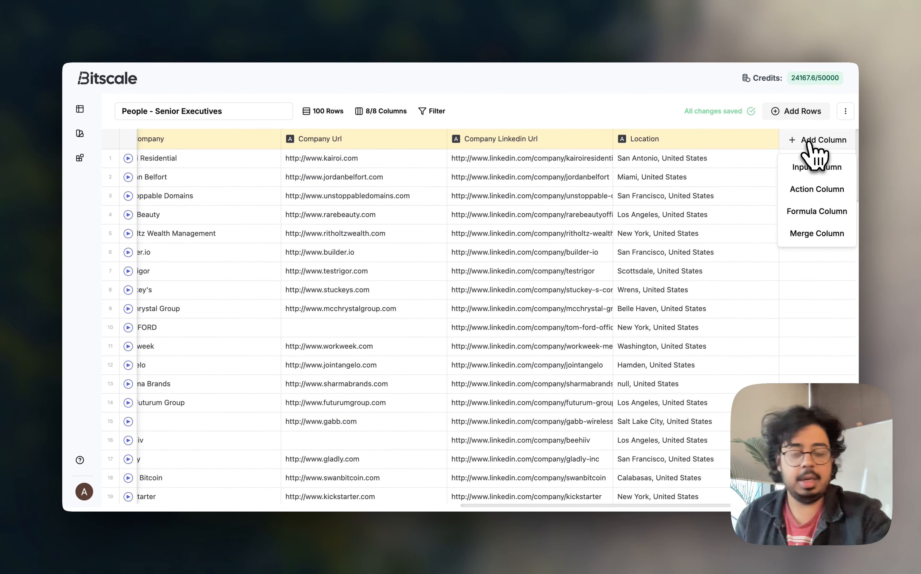
click(810, 189)
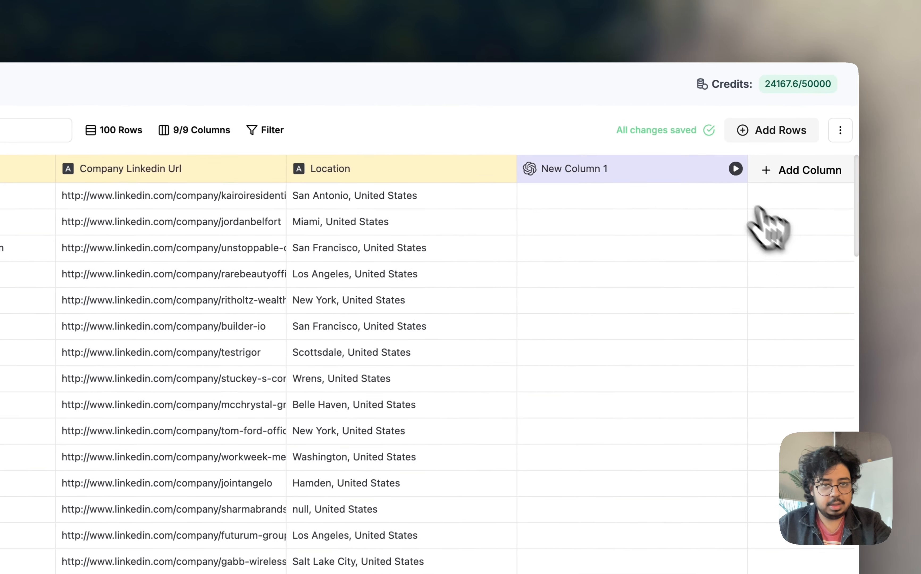
Set the new action column's tool to Email waterfall and name the column "email wtrfll"
click(662, 174)
click(676, 266)
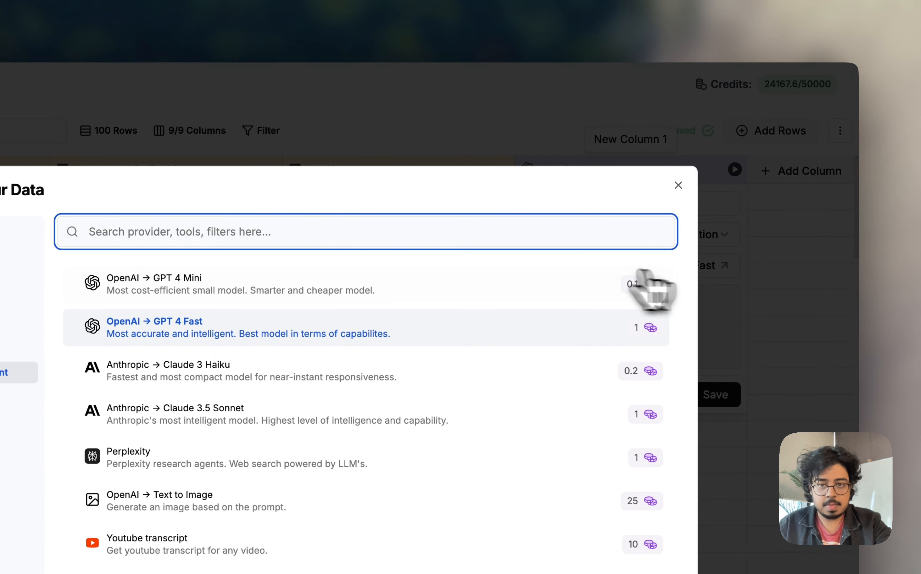
text(eai)
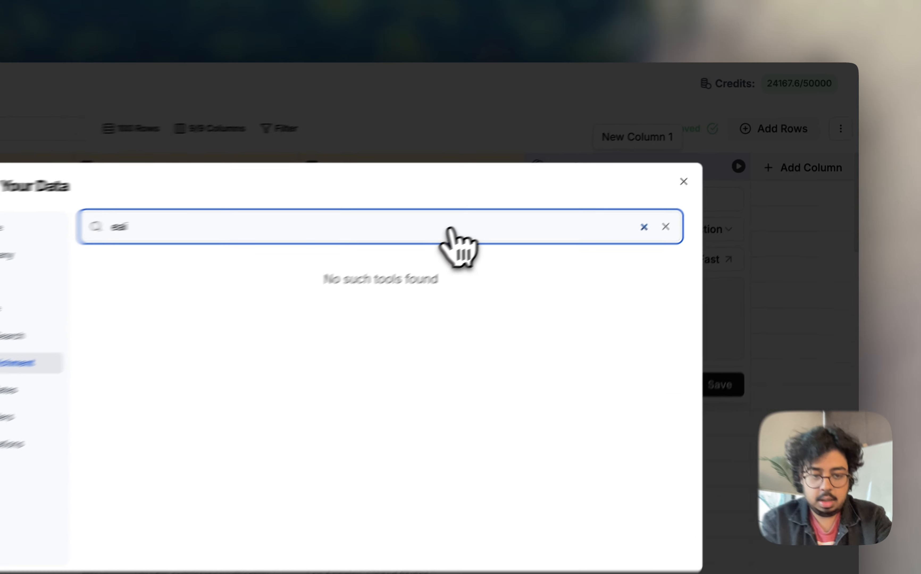
key(BackSpace)
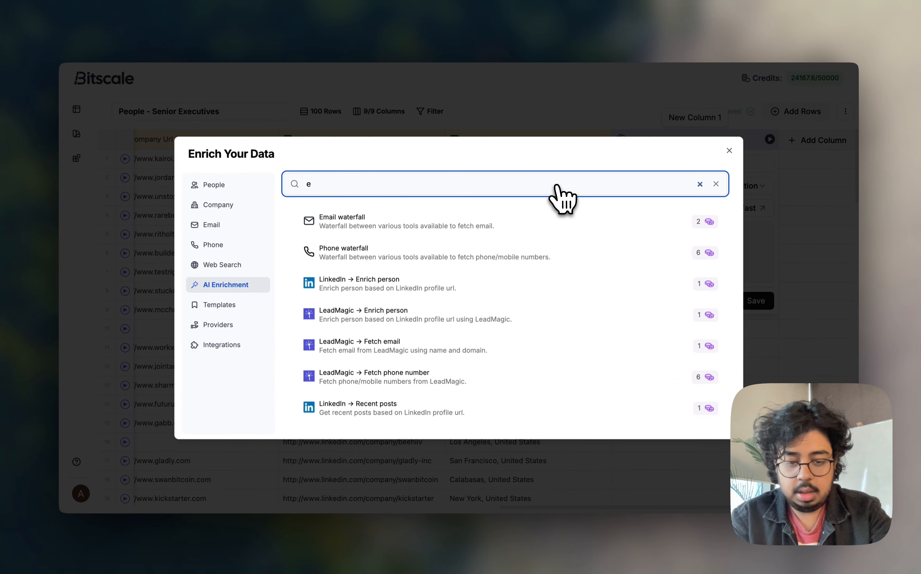
text(mai)
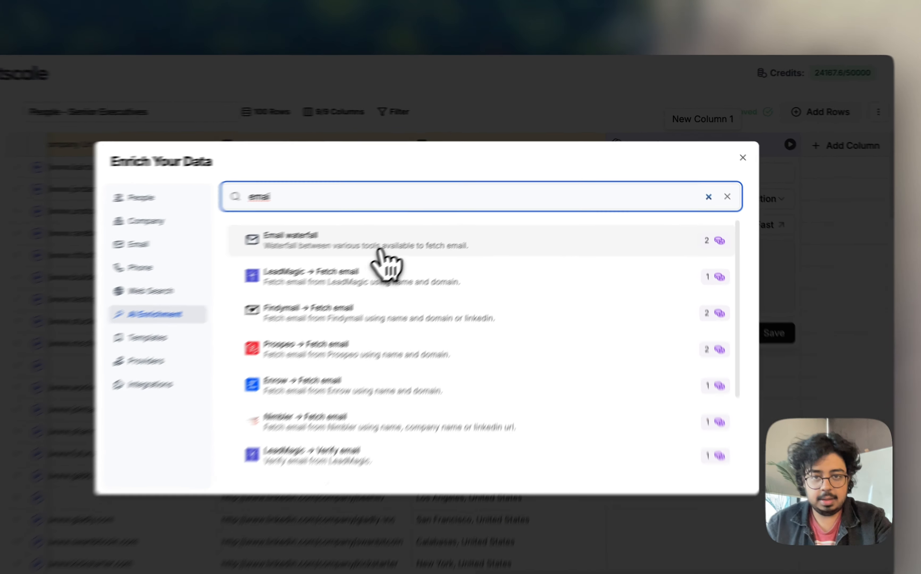
click(381, 251)
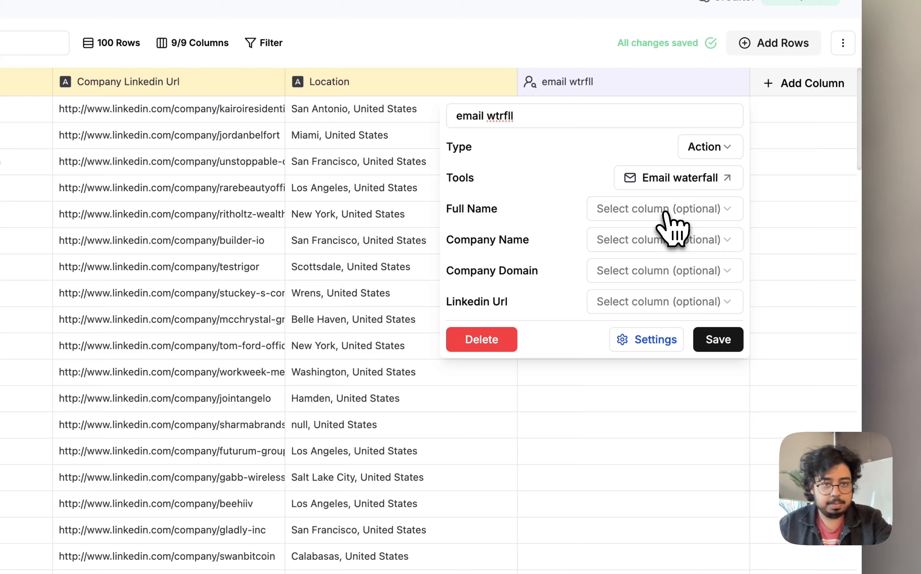
Map the waterfall's Full Name to Name, Company Name to Company, Company Domain to Company Url and Linkedin Url to Linkedin Url, and save the column
click(727, 280)
click(550, 220)
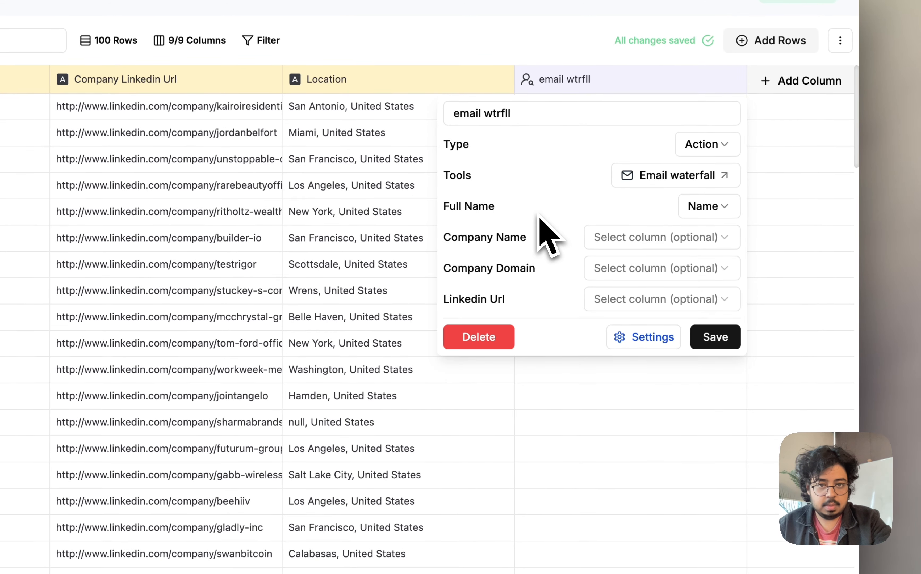
click(594, 237)
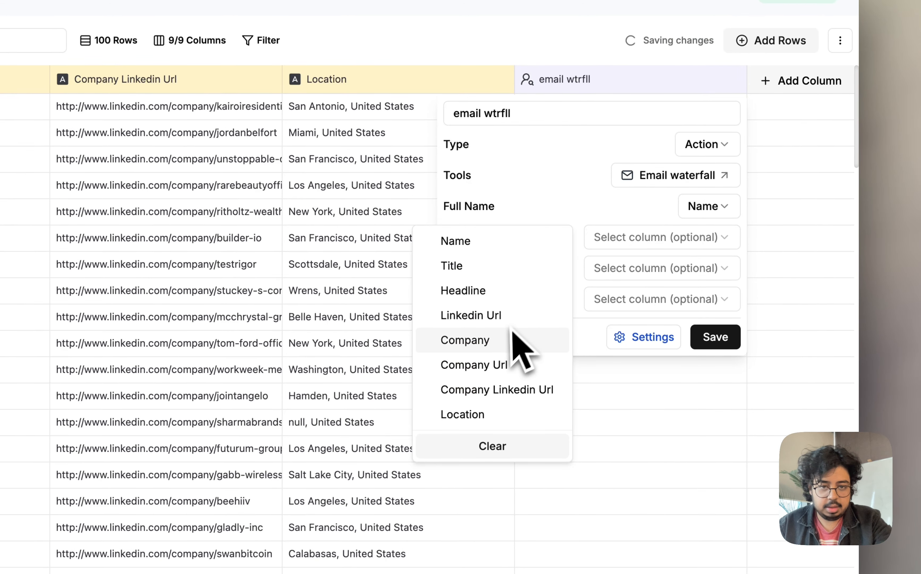
click(517, 342)
click(630, 271)
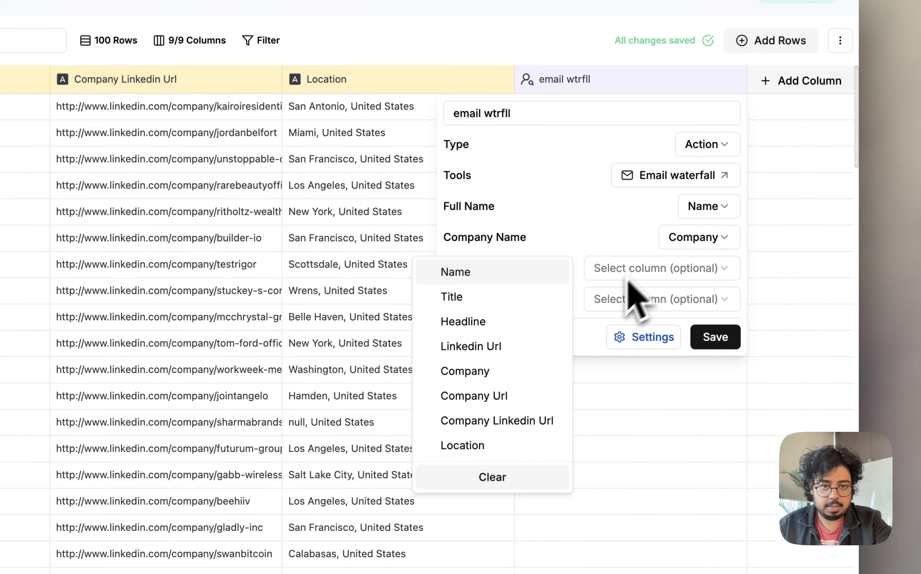
click(526, 393)
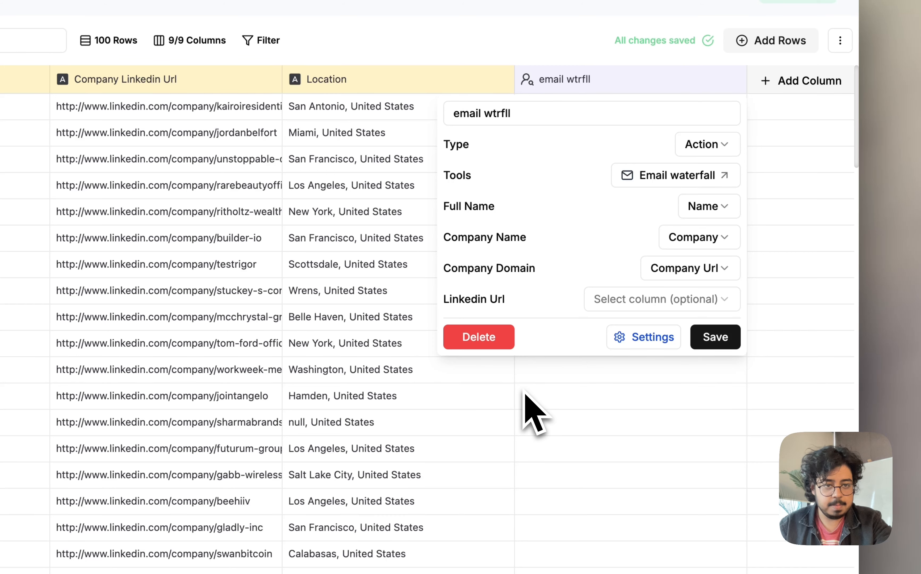
click(625, 306)
click(494, 381)
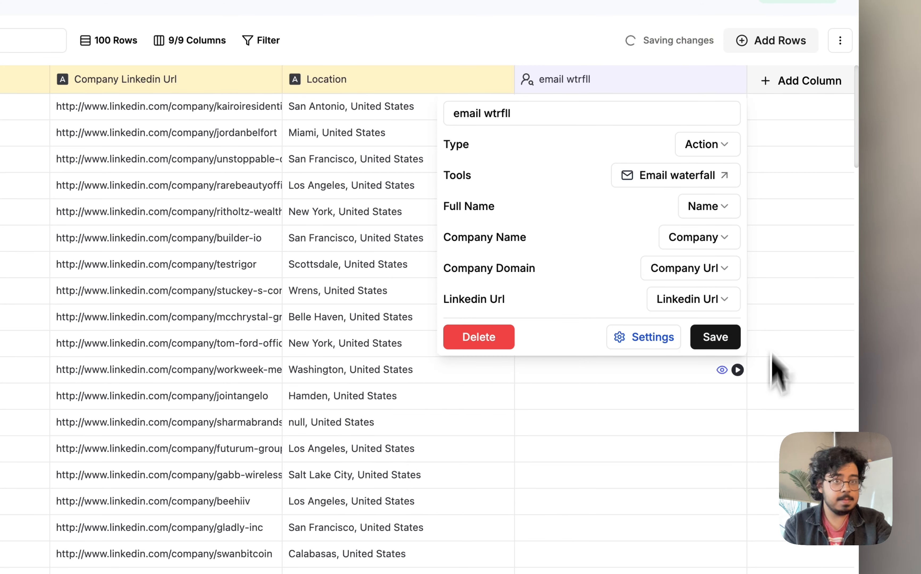
click(720, 338)
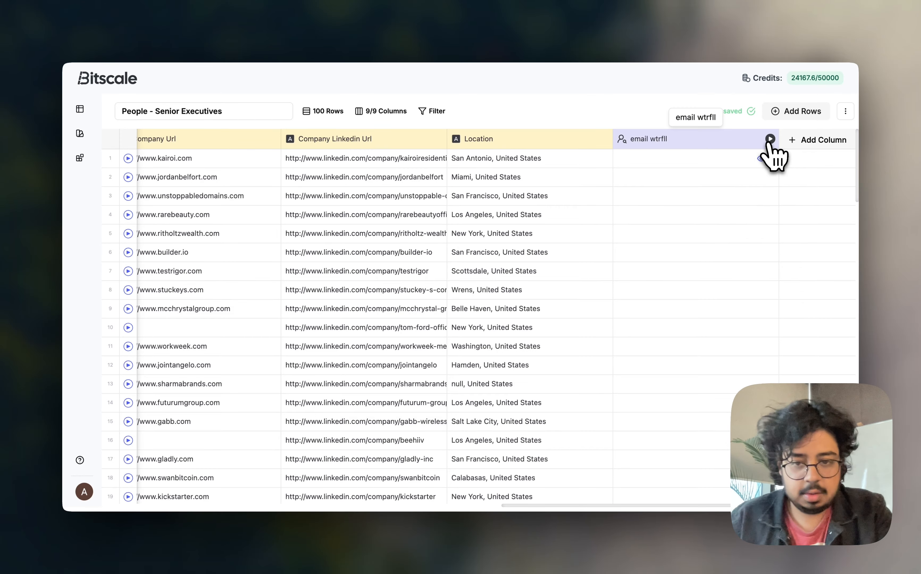
Run the email wtrfll column on the first 10 rows
click(770, 140)
click(703, 201)
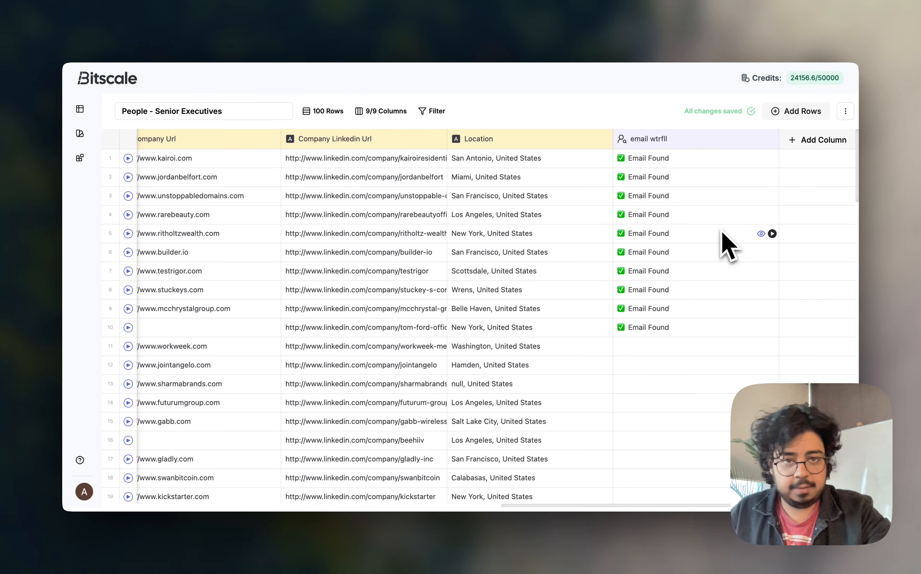
scroll(722, 231, right, 5)
scroll(722, 231, left, 5)
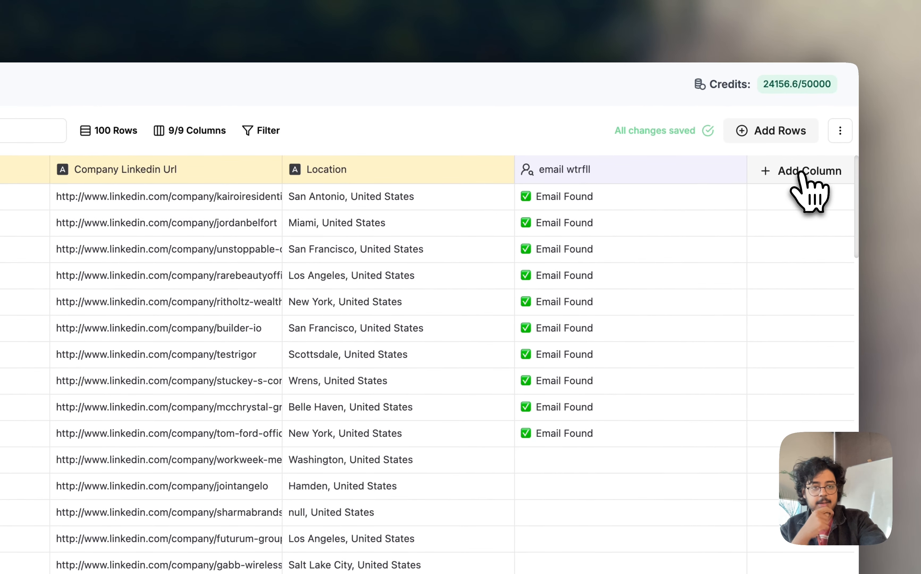
Add another action column after email wtrfll and name it "Linkedin Enrichment"
click(808, 179)
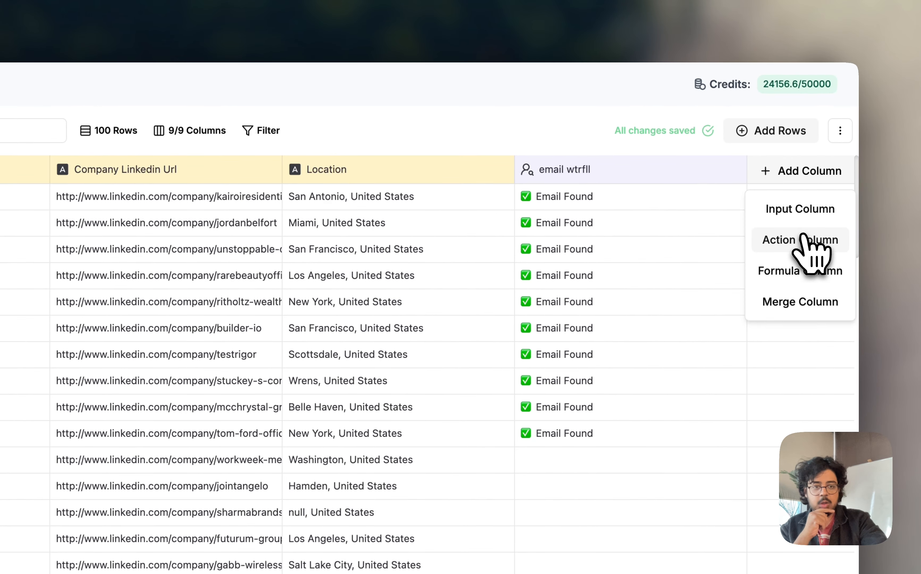
click(804, 243)
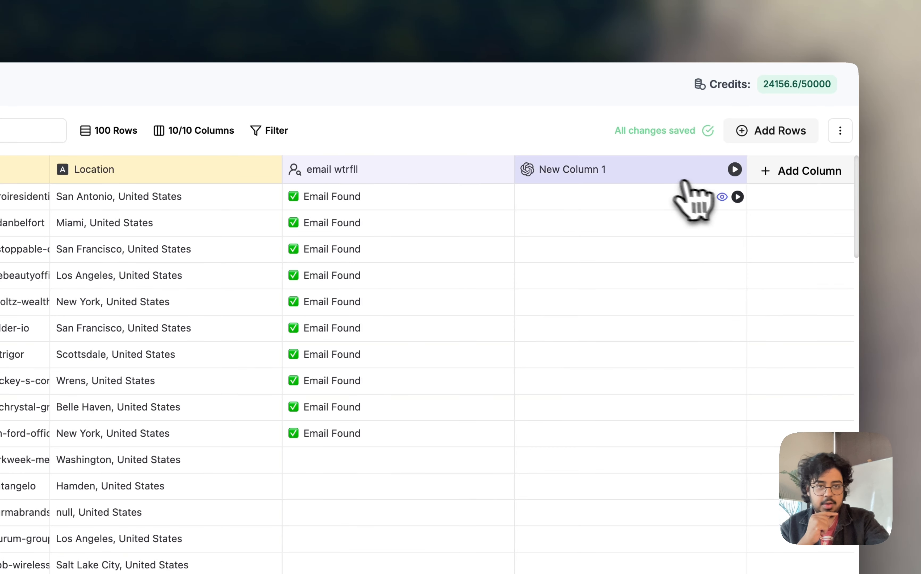
click(661, 178)
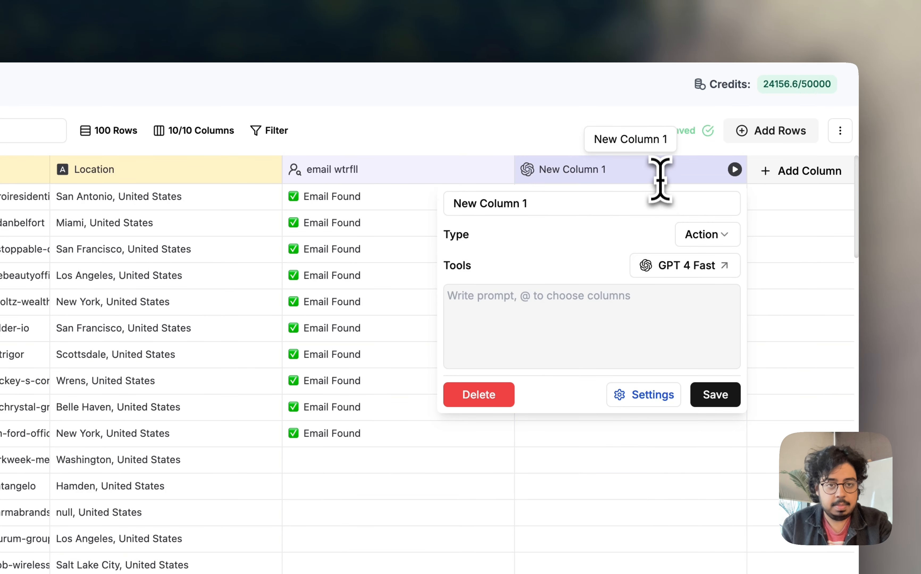
double_click(658, 205)
key(super+a)
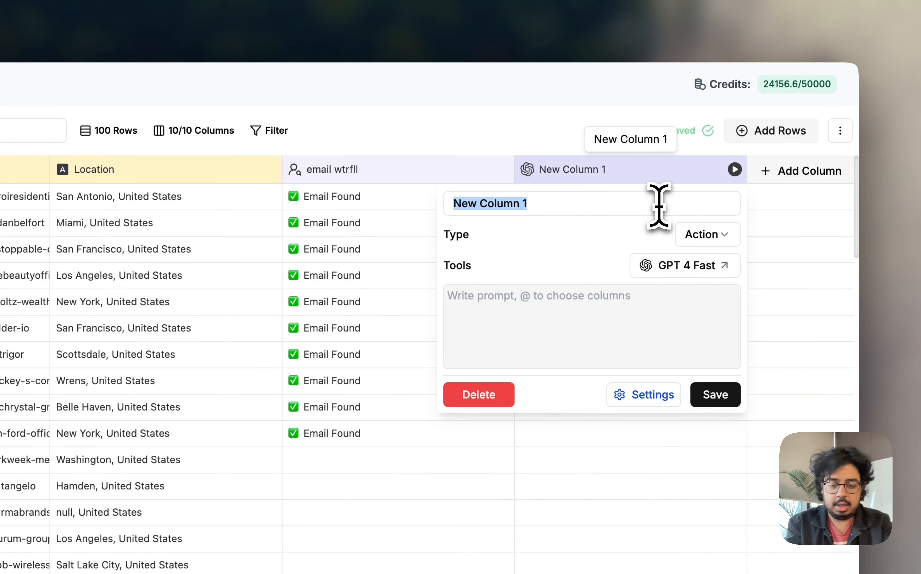
text(Link)
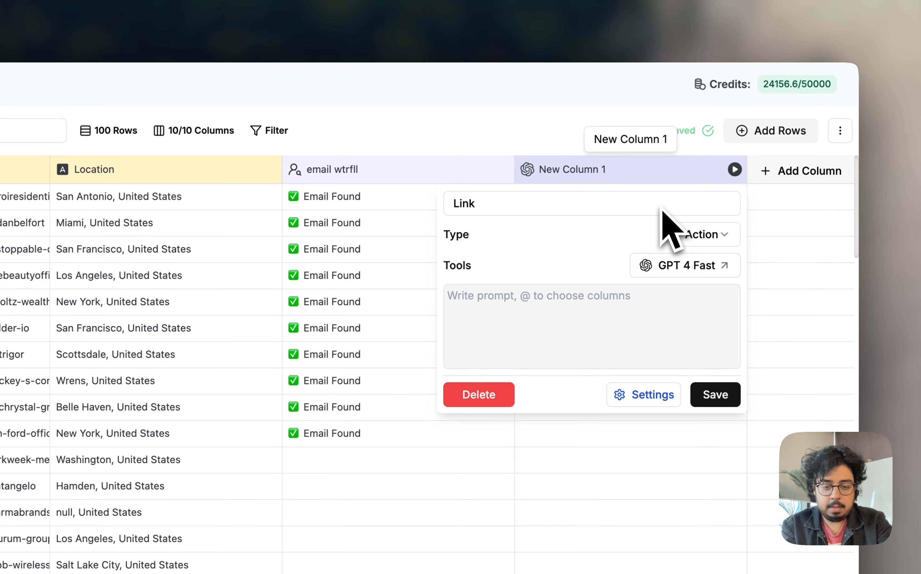
text(edin Enrichment)
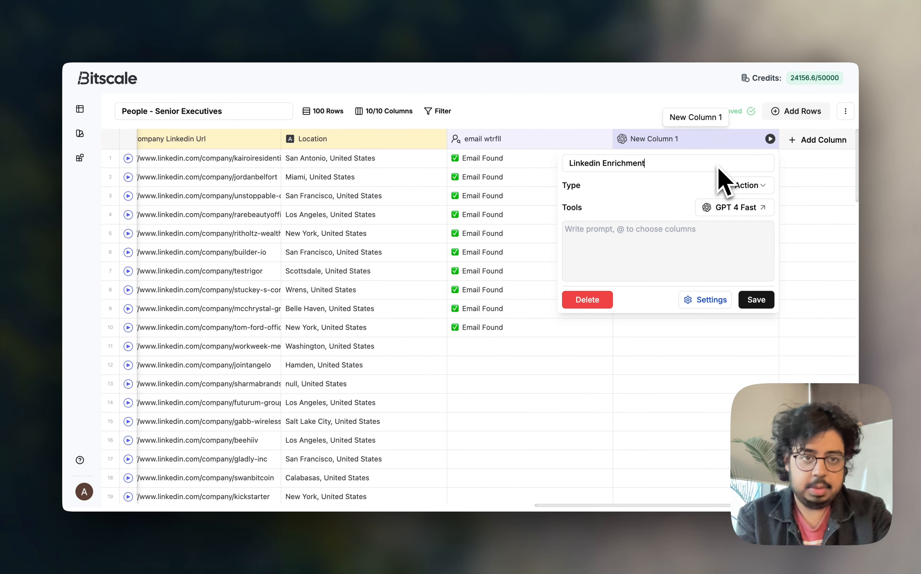
Choose the LinkedIn Enrich person tool for the Linkedin Enrichment column
click(758, 207)
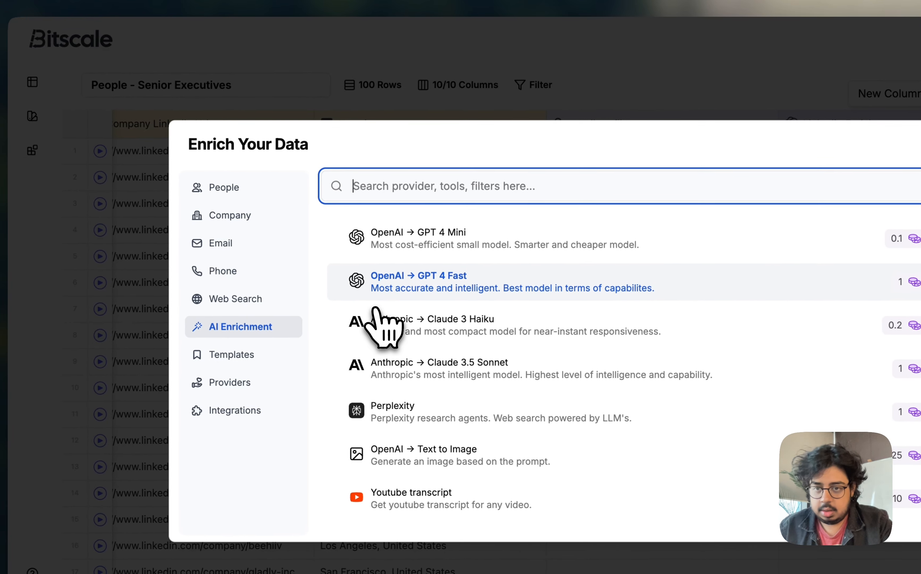
click(248, 193)
click(425, 327)
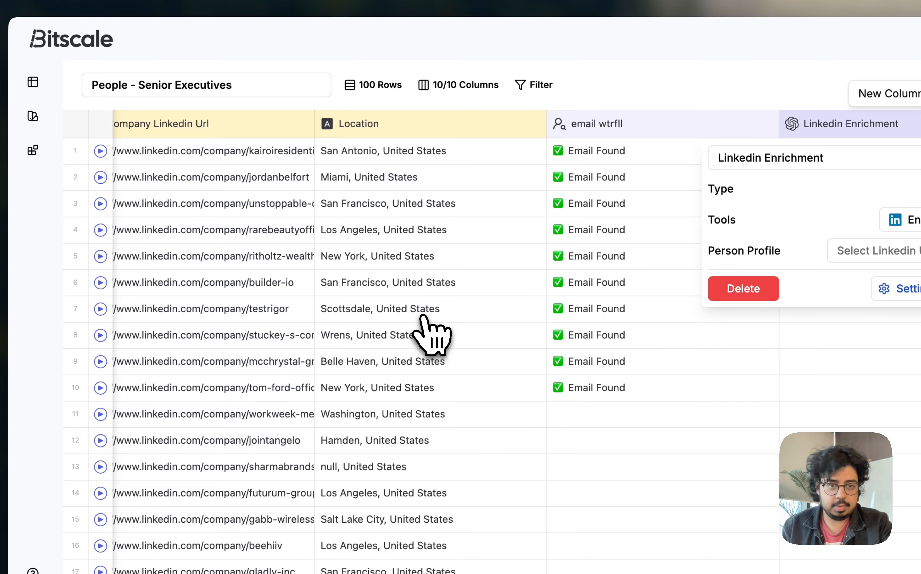
Map Person Profile to the Linkedin Url column, save, and run the Linkedin Enrichment column on the first 10 rows
click(866, 252)
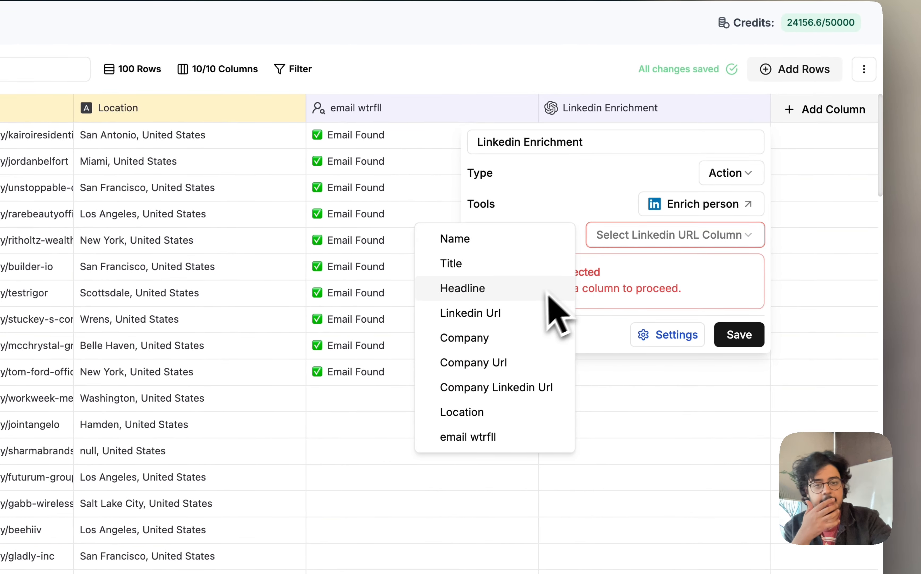
click(521, 314)
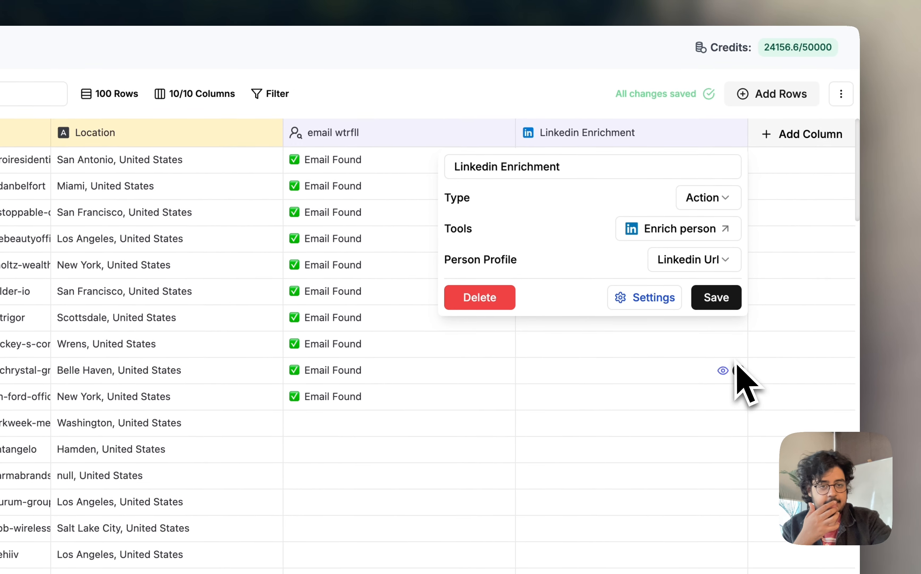
click(739, 335)
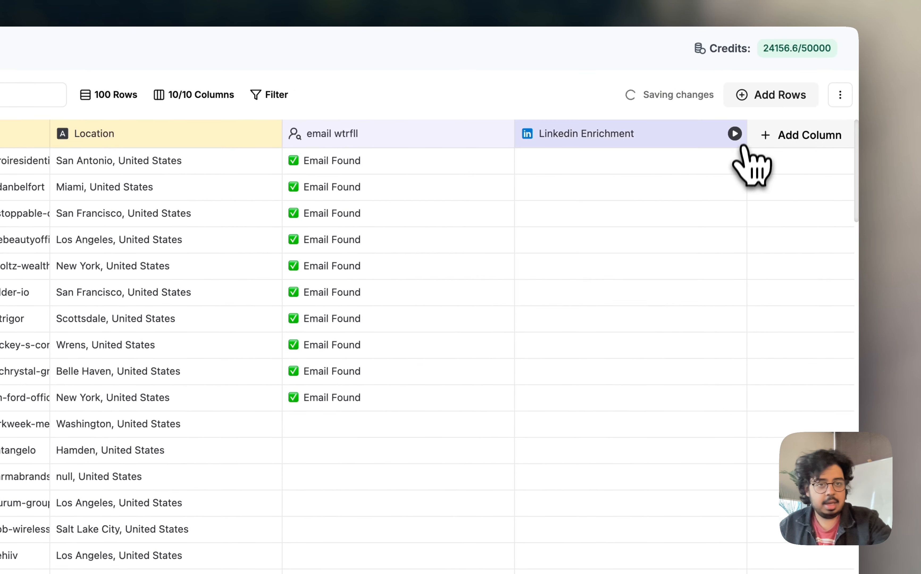
click(733, 136)
click(675, 167)
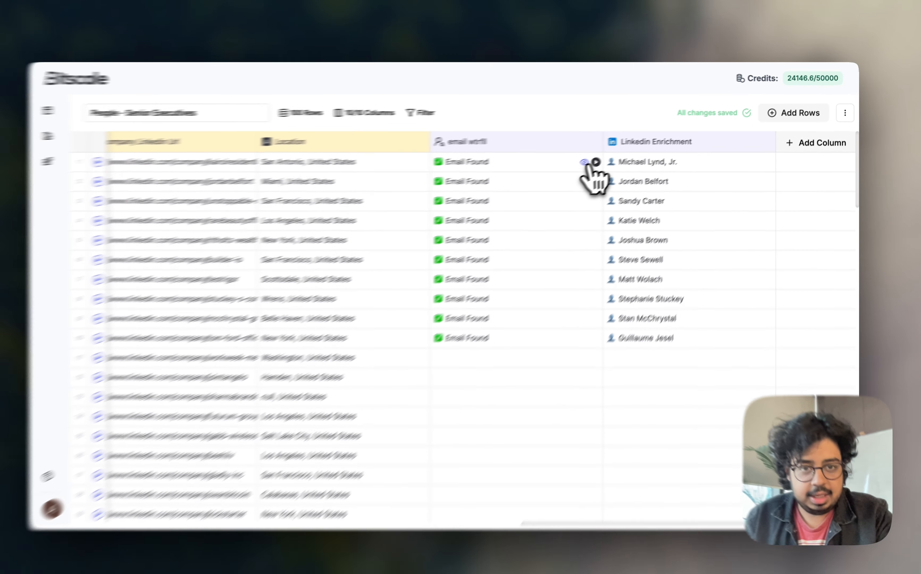
Add the Email field of the first row's email wtrfll result as a column and run it on the first 10 rows
click(584, 163)
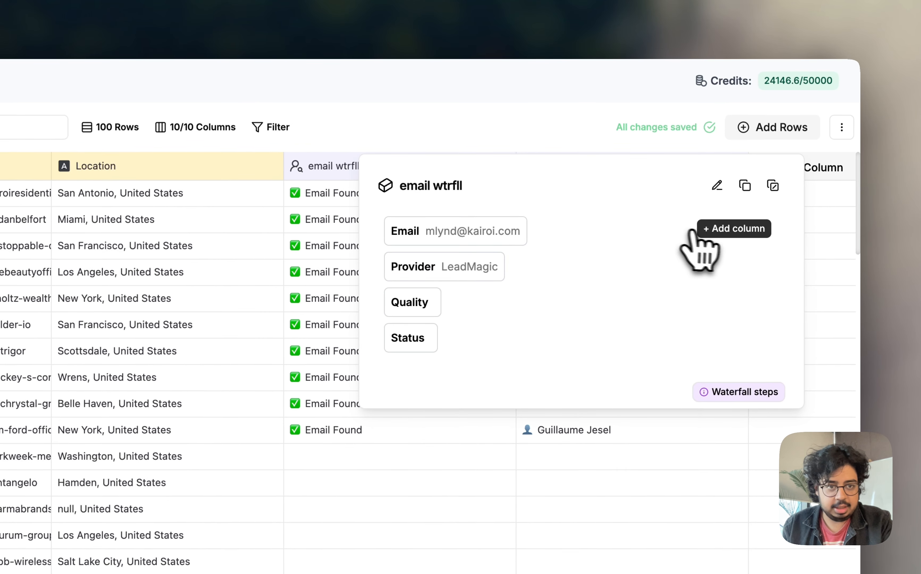
click(698, 230)
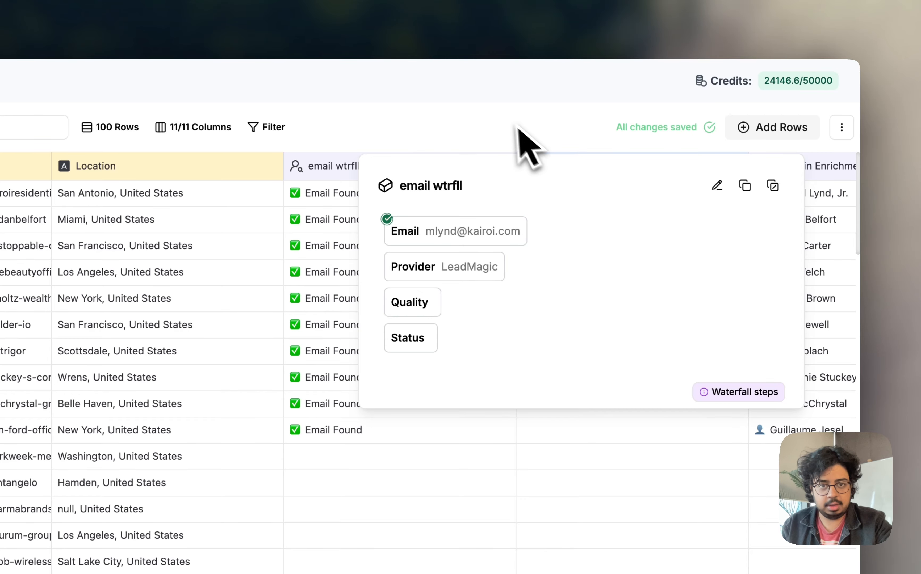
click(509, 133)
click(737, 166)
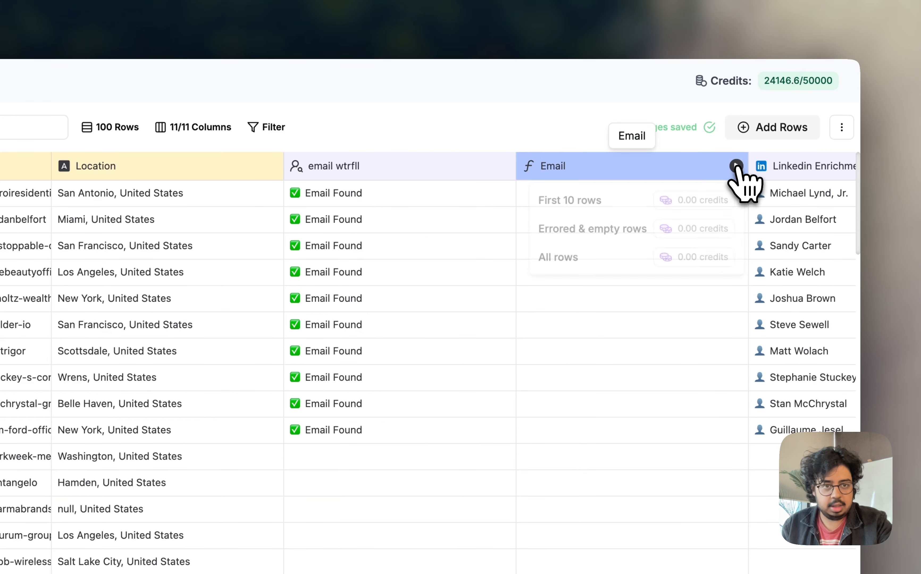
click(701, 198)
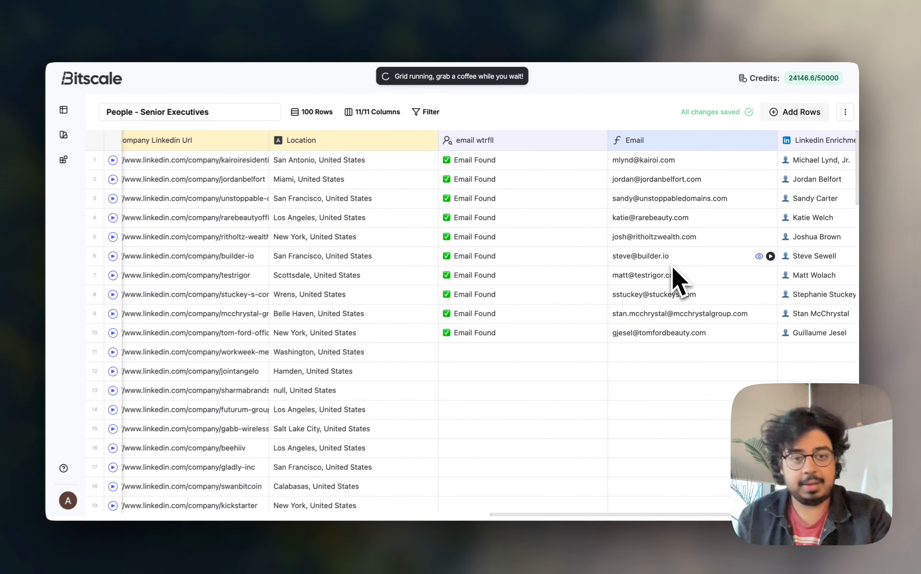
Add an action column after Linkedin Enrichment and name it "Icebreaker"
scroll(680, 273, right, 5)
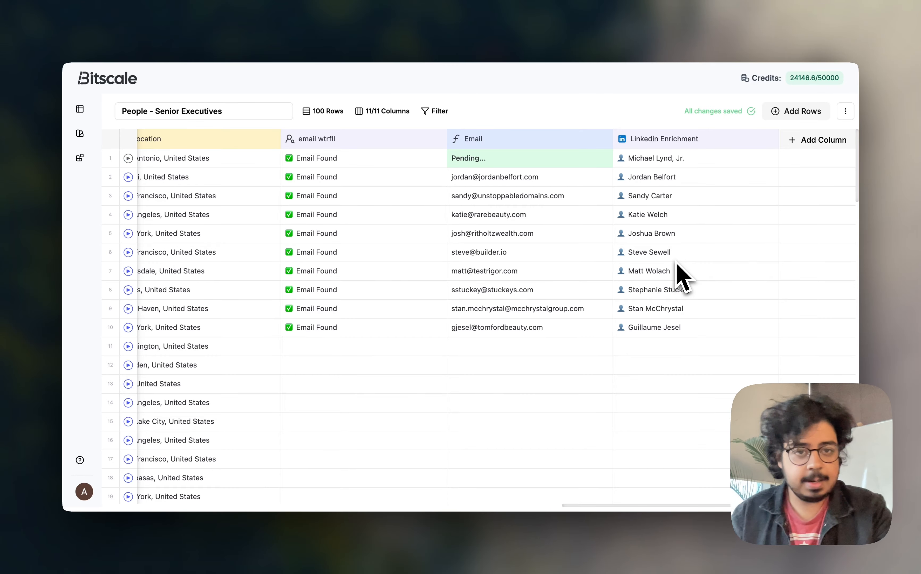
click(797, 142)
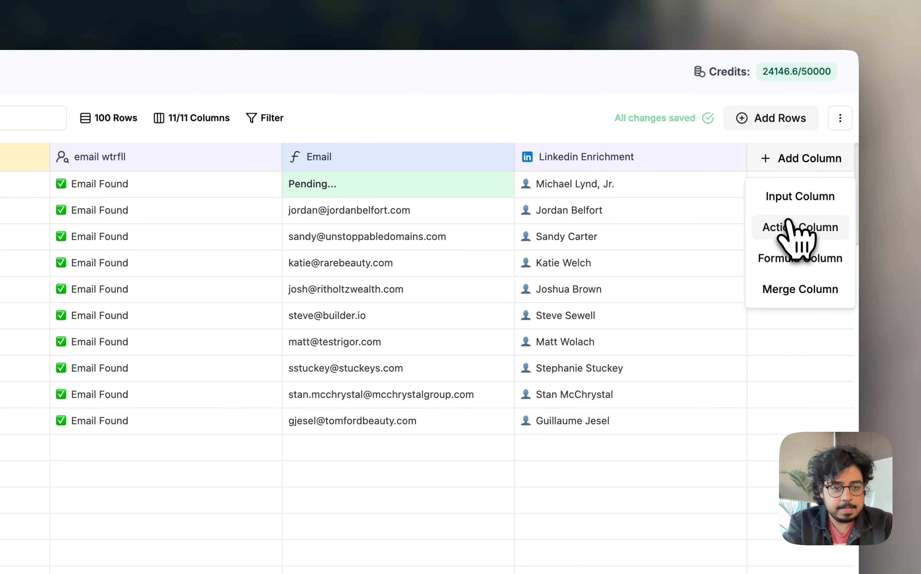
click(790, 227)
click(621, 168)
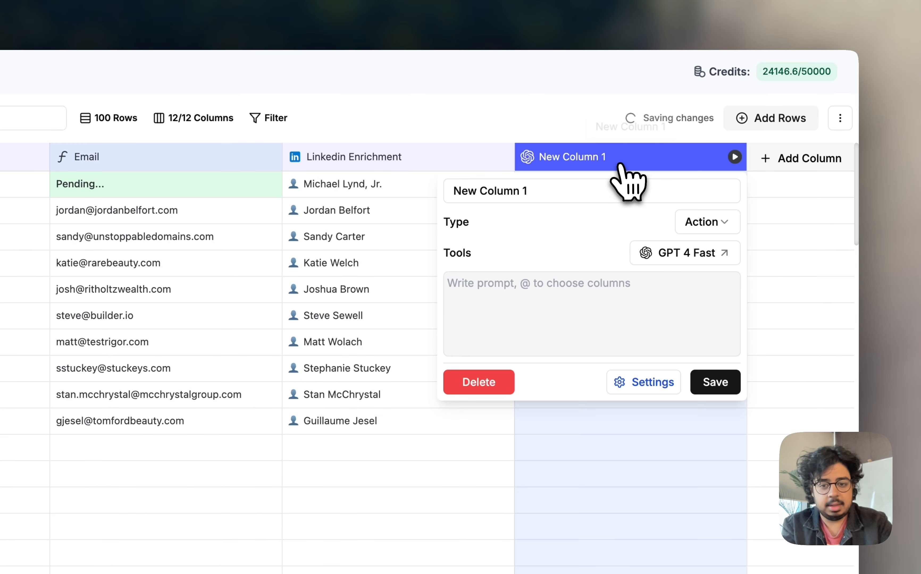
triple_click(617, 189)
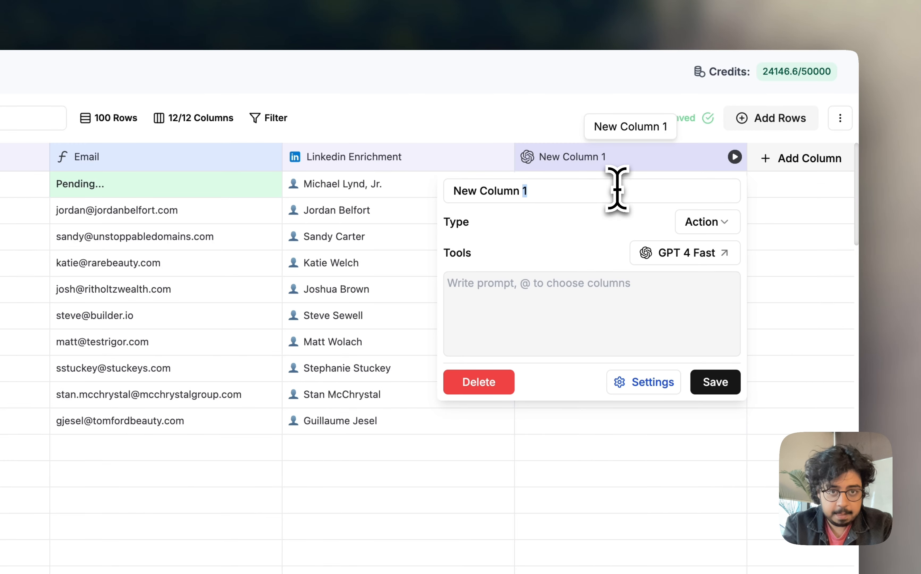
text(Icebreaker)
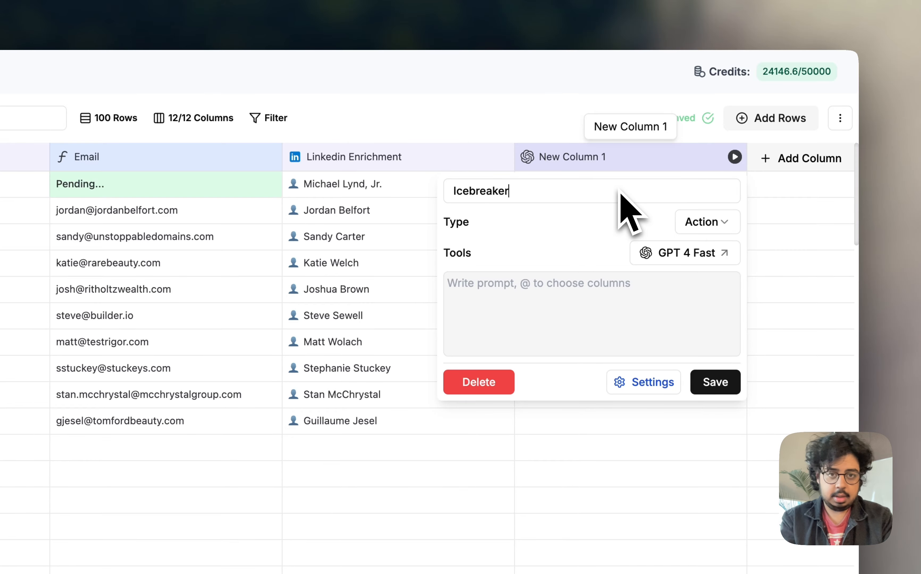
click(707, 253)
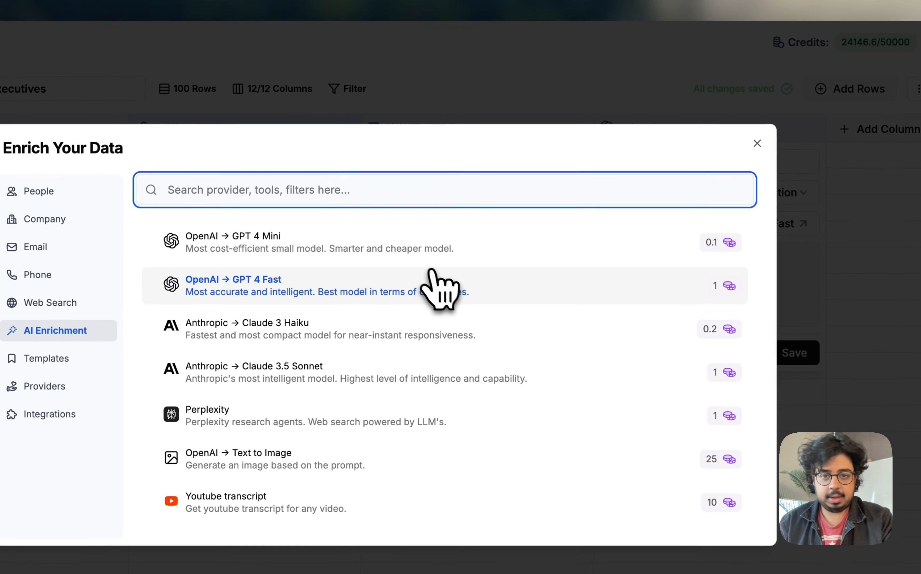
click(358, 314)
click(608, 265)
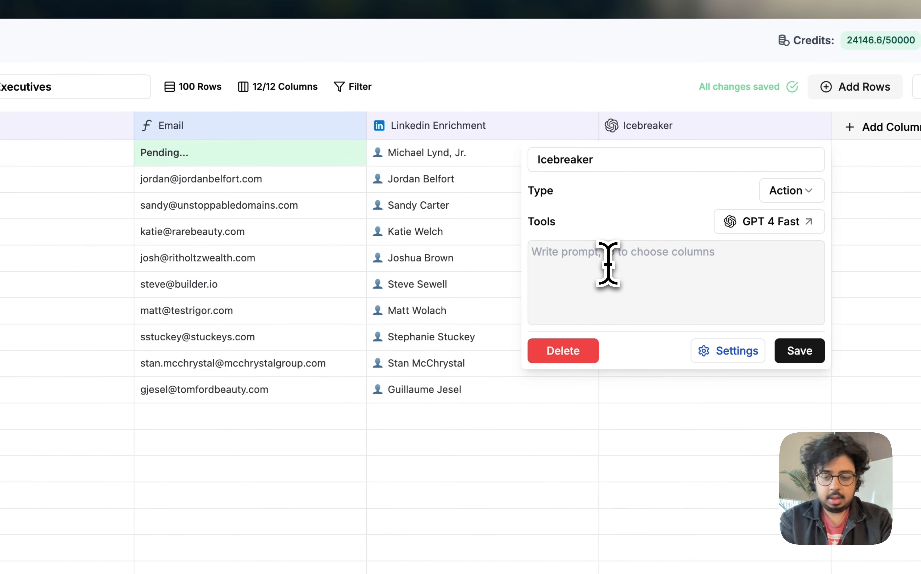
text(fr)
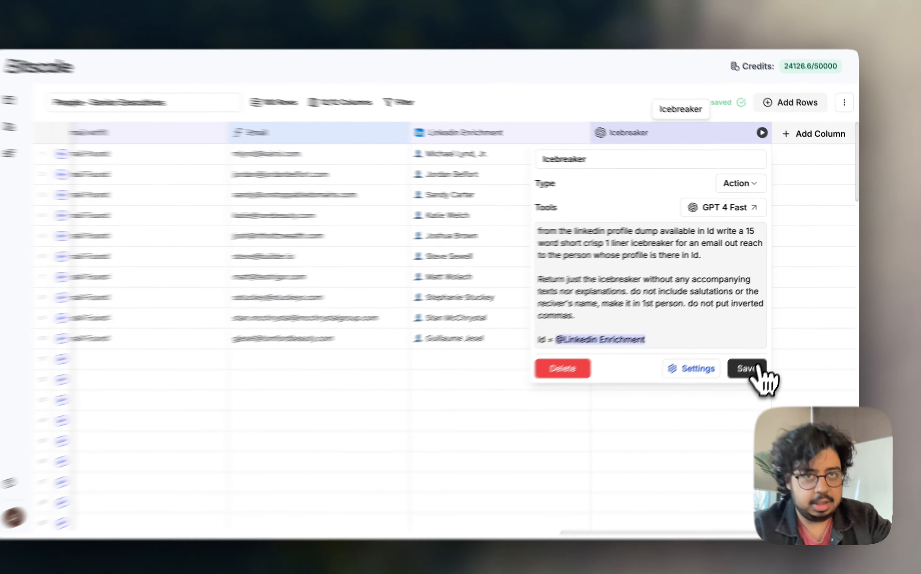
click(756, 355)
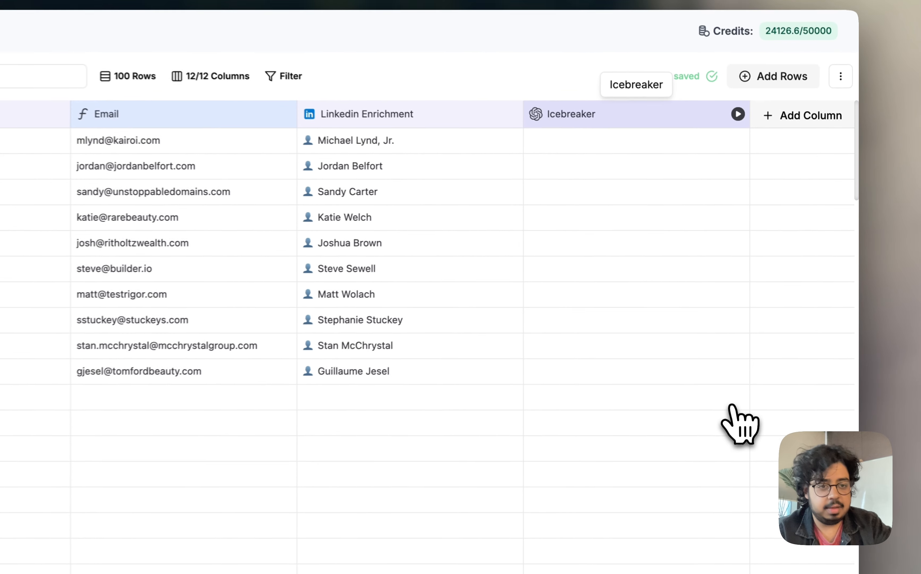
Run the Icebreaker column on the first 10 rows and read the second row's full icebreaker
click(734, 113)
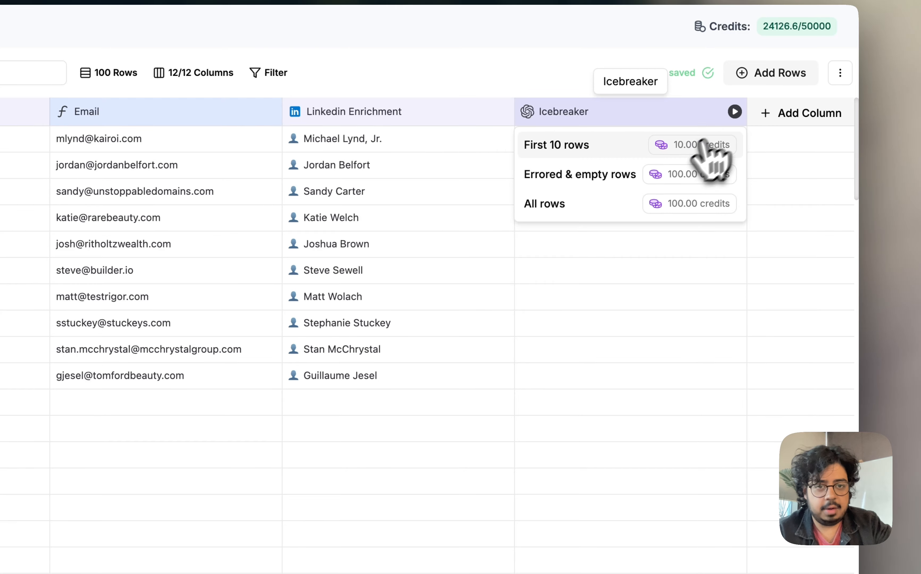
click(672, 151)
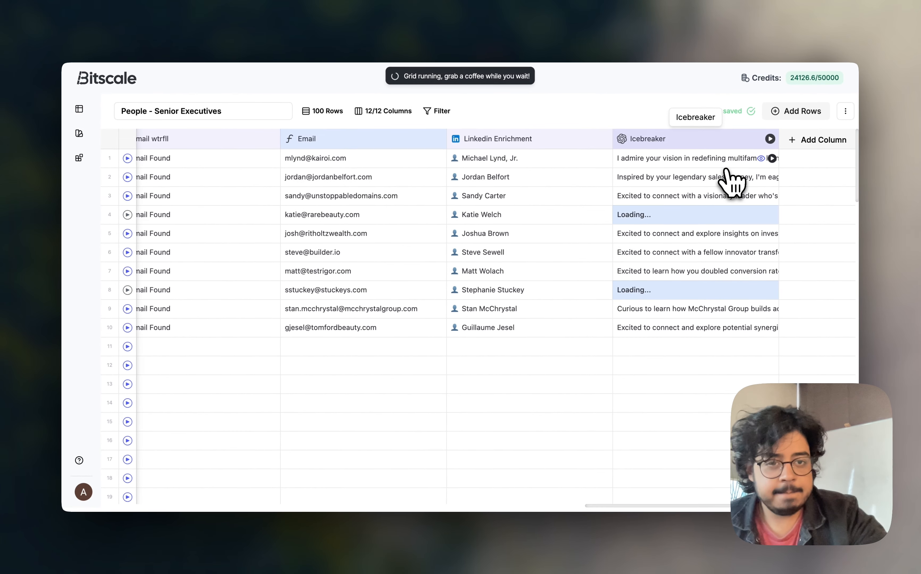
click(762, 177)
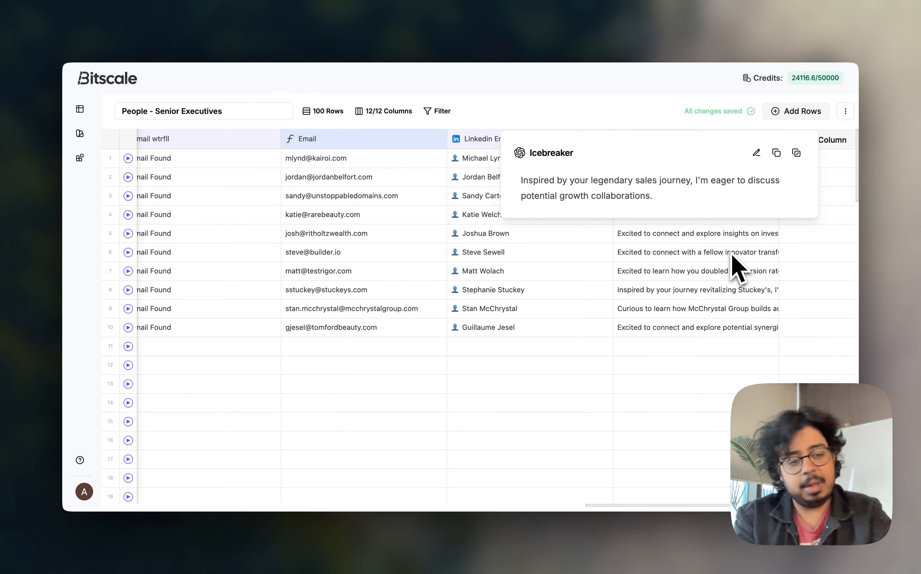
click(732, 265)
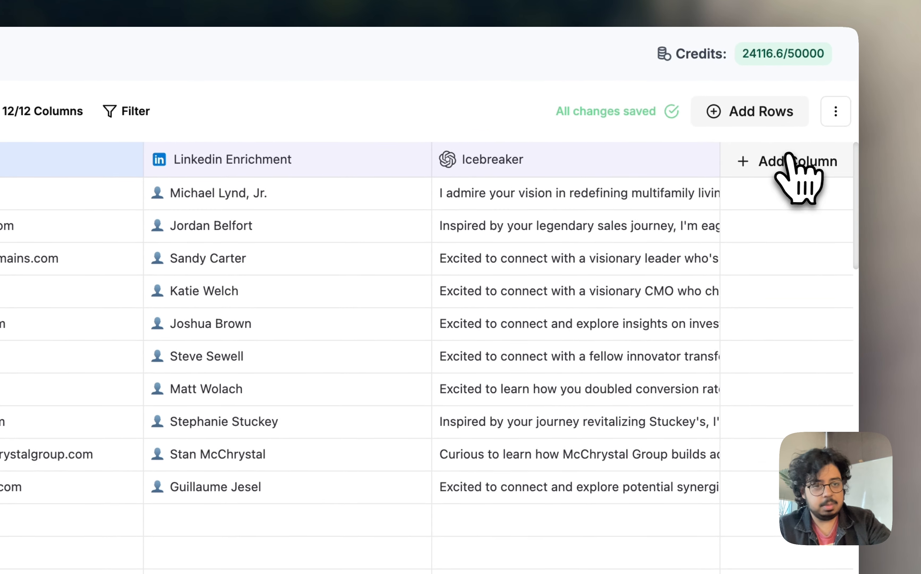
Add an action column after Icebreaker and choose the Instantly integration as its tool
click(788, 155)
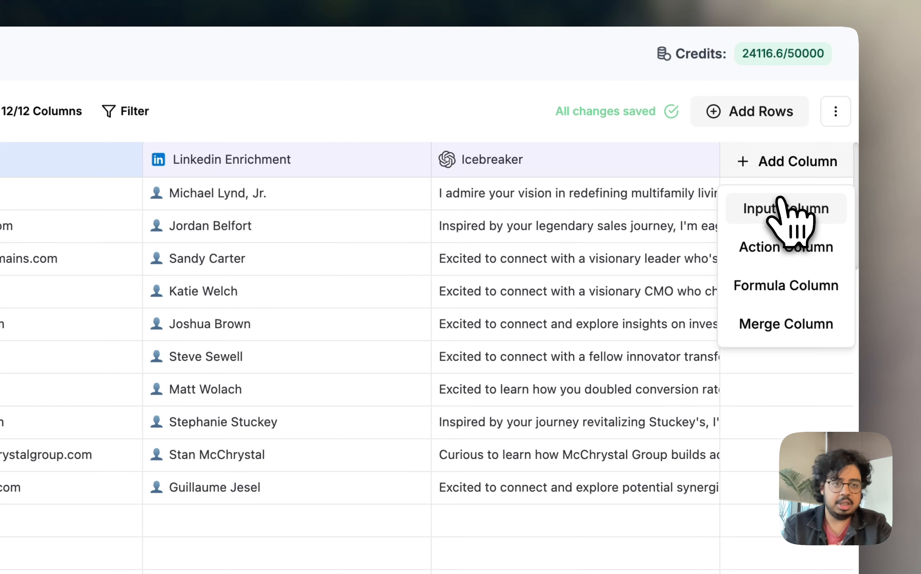
click(775, 247)
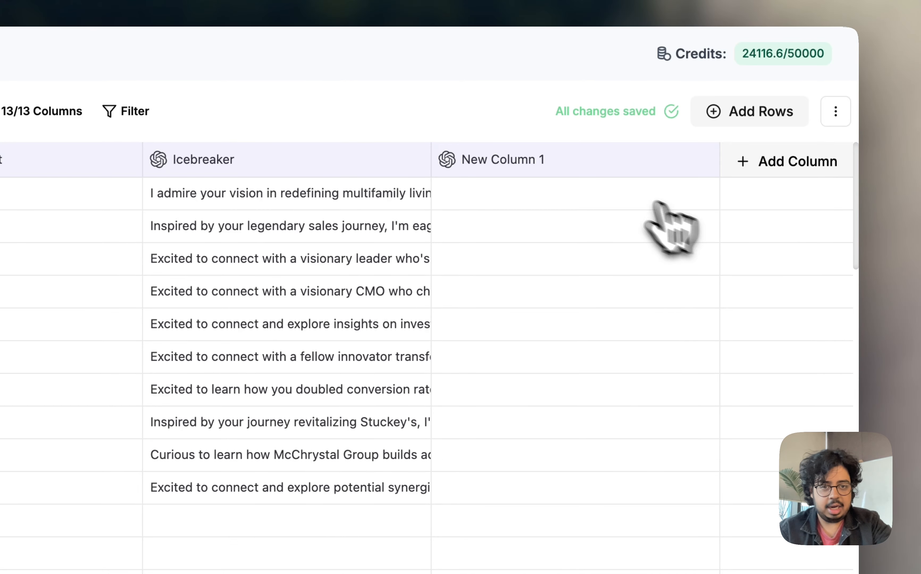
click(598, 168)
click(646, 279)
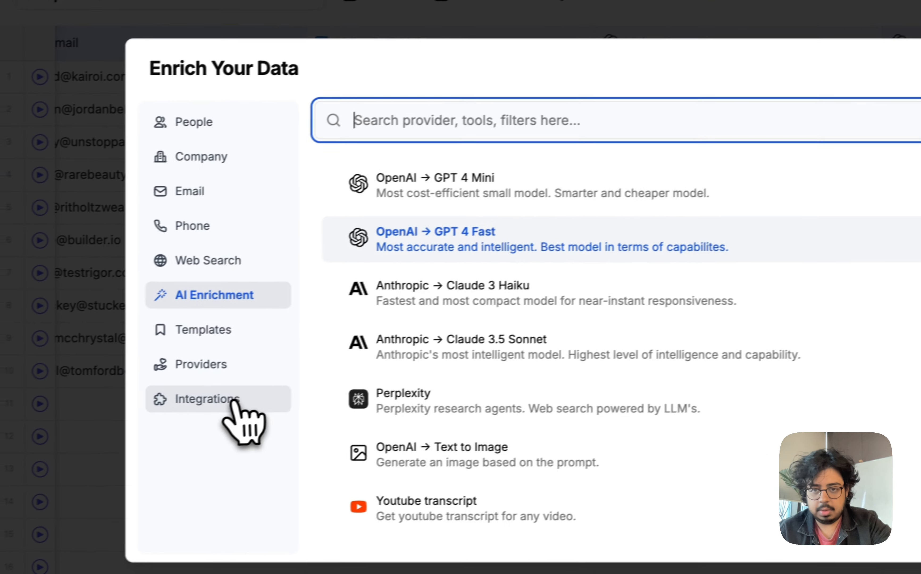
click(232, 401)
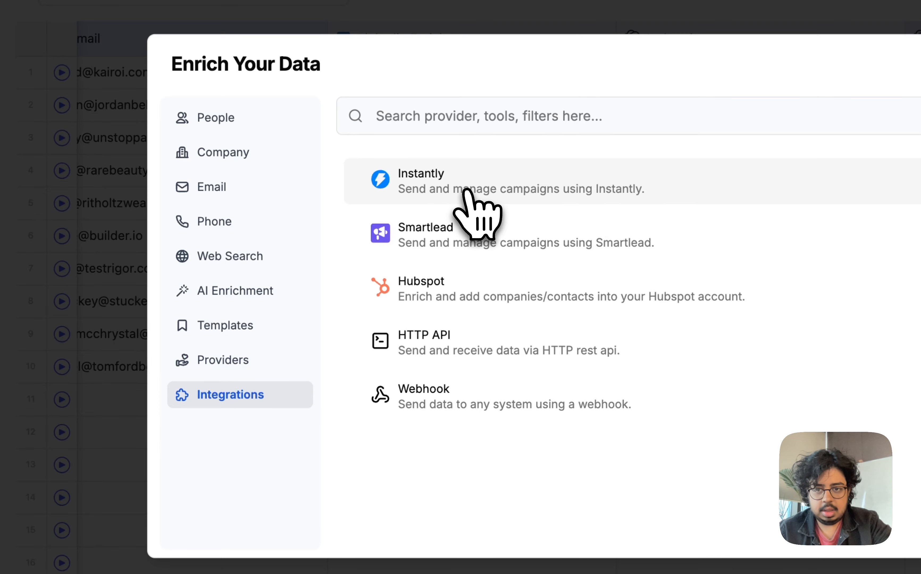
click(444, 198)
Select the Instantly account and the demo campaign for the new column
click(920, 201)
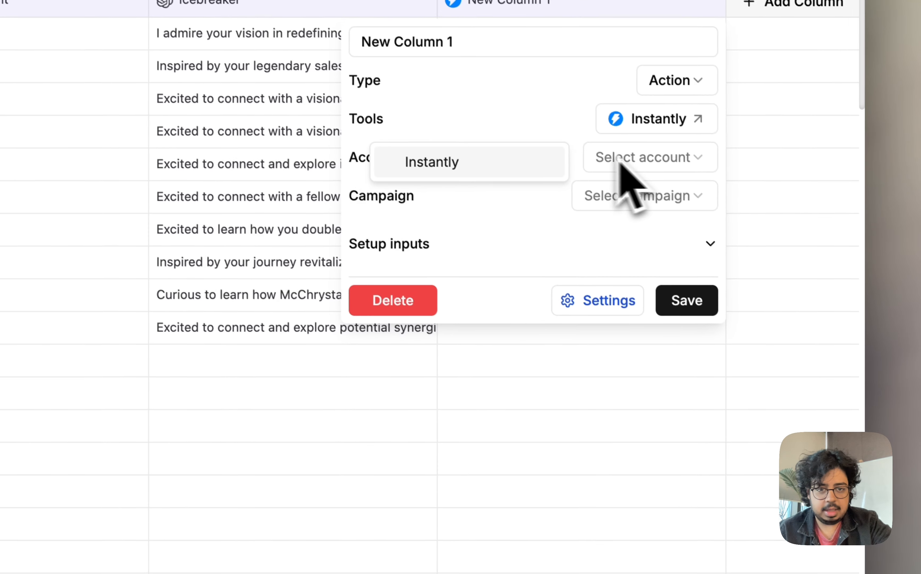
click(920, 208)
click(590, 189)
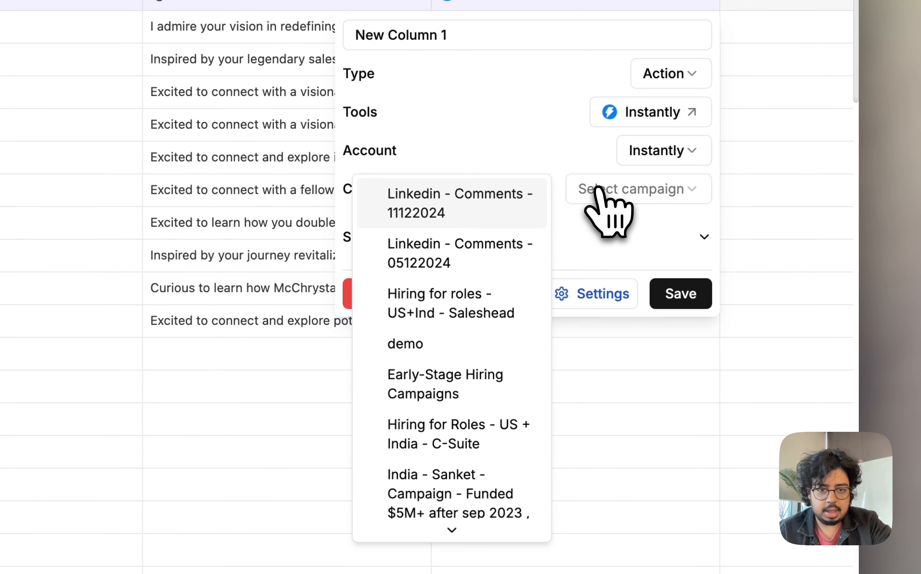
click(440, 344)
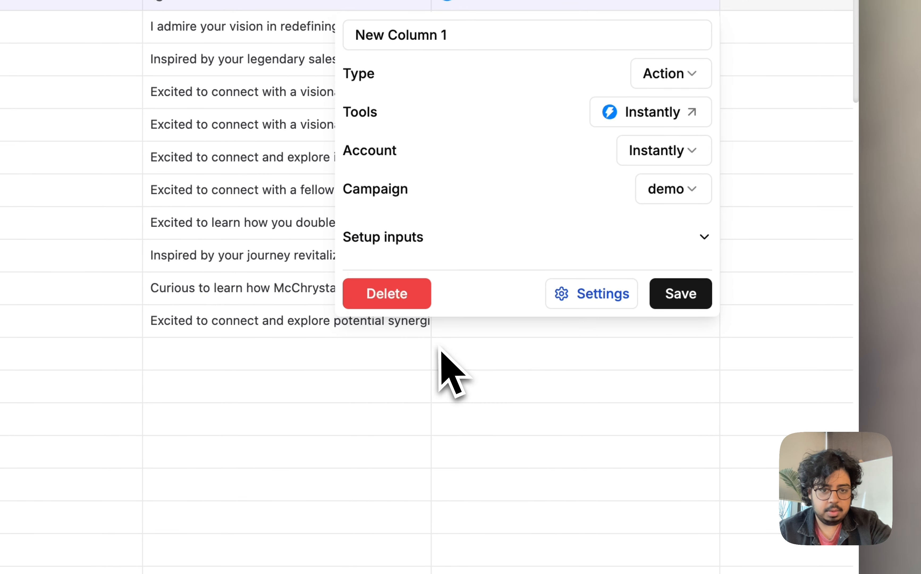
In the Instantly column's setup inputs, set the action to Add lead and map Email to the Email column
click(623, 239)
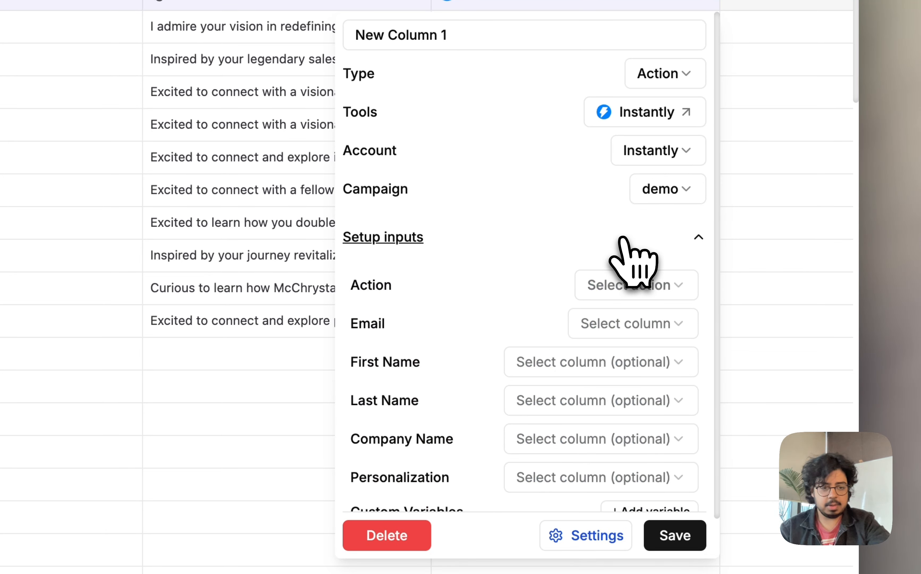
click(633, 288)
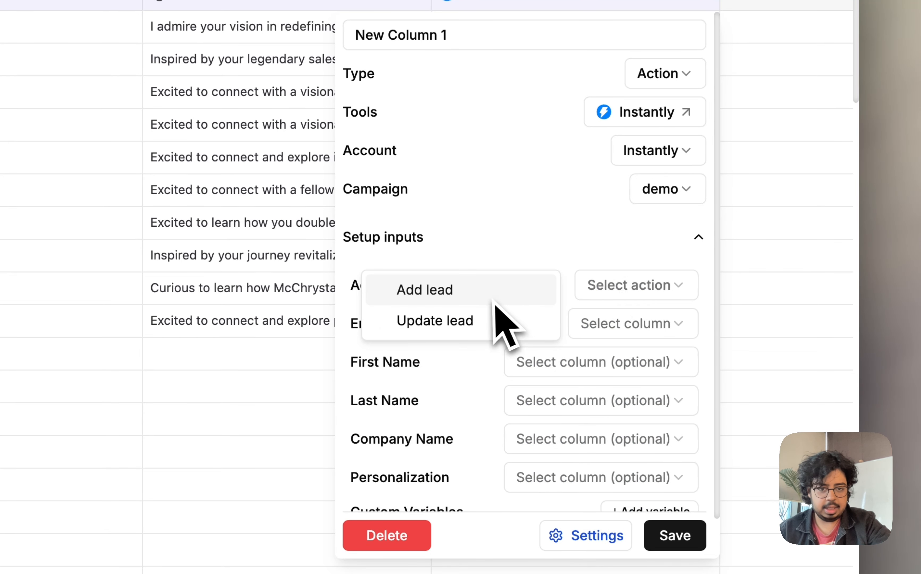
click(507, 299)
click(615, 325)
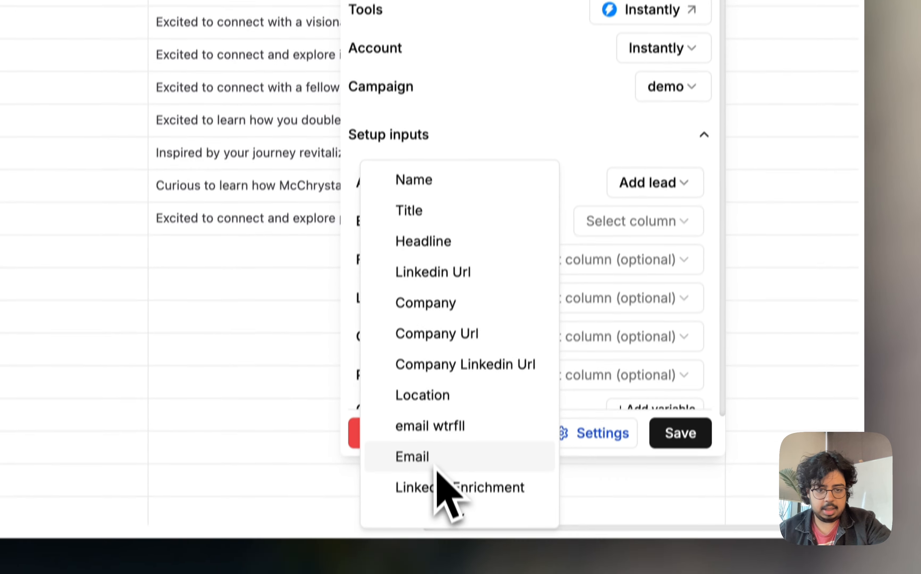
click(436, 470)
Map First Name to Name, Company Name to Company and Personalization to Icebreaker, and save the Instantly column
click(588, 268)
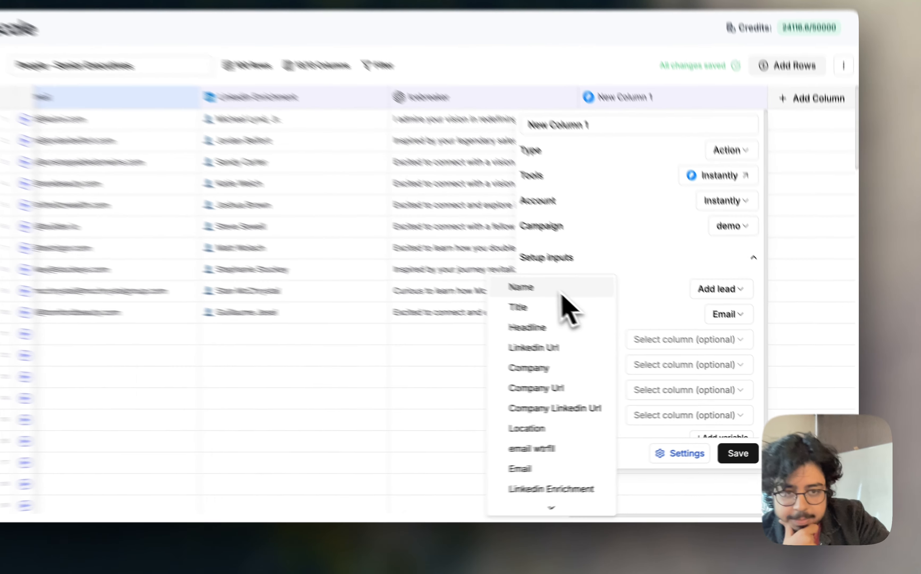
click(570, 307)
scroll(502, 266, down, 2)
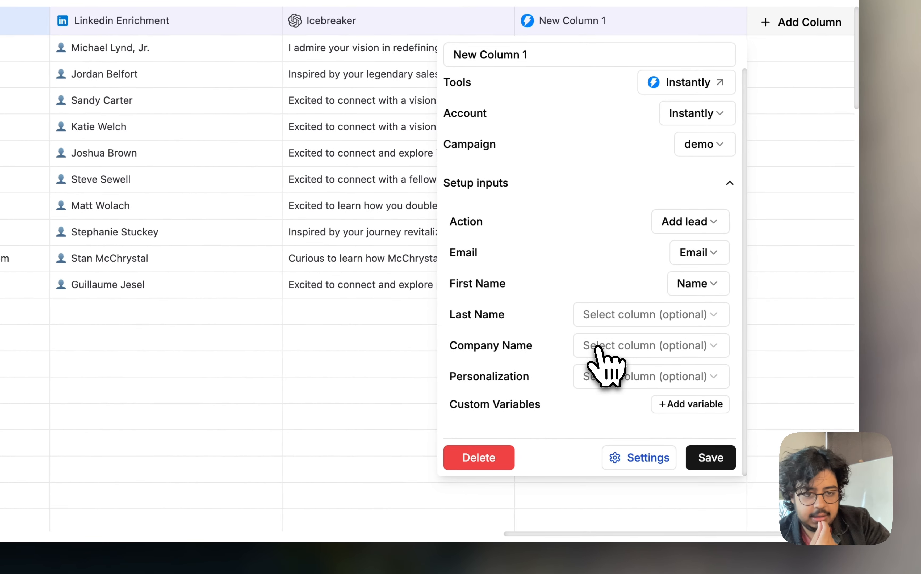
click(597, 347)
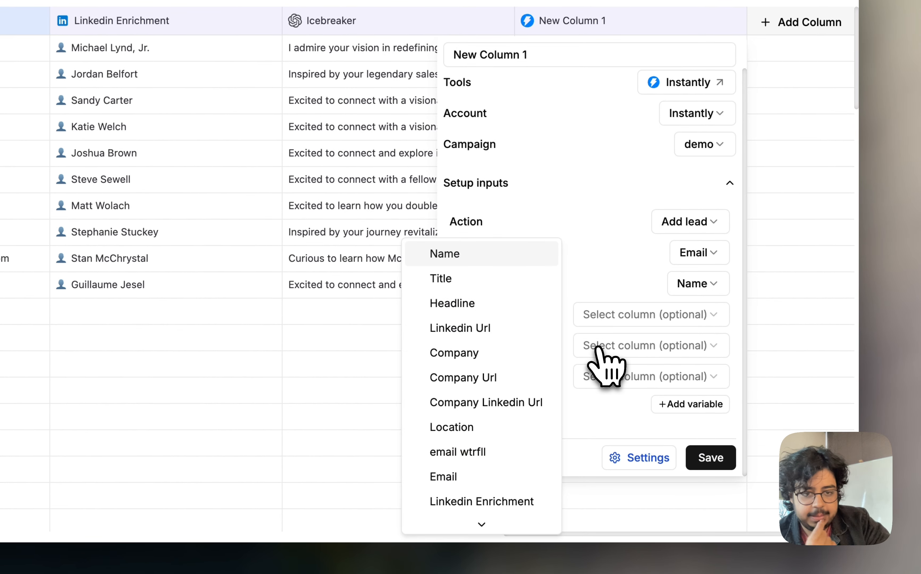
click(455, 352)
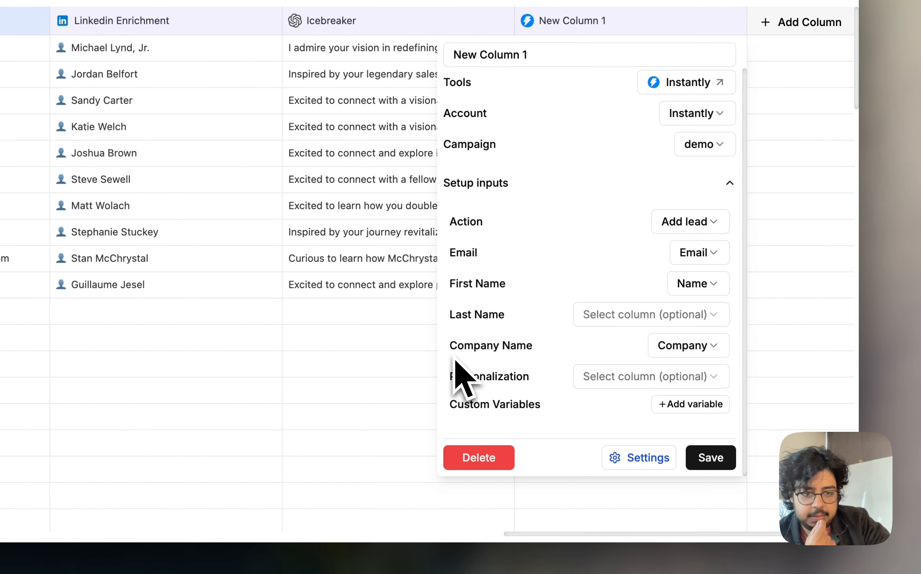
click(598, 380)
scroll(516, 404, down, 2)
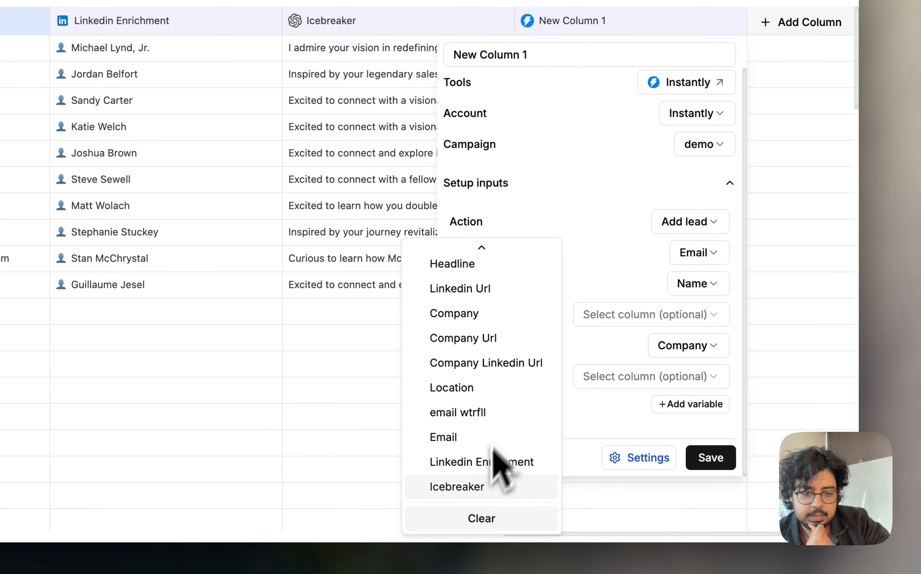
click(476, 488)
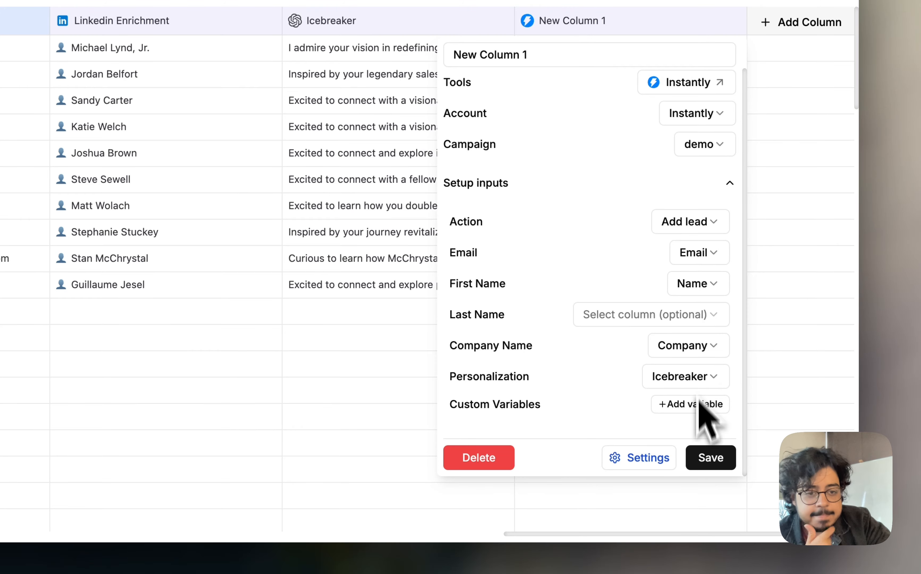
click(711, 458)
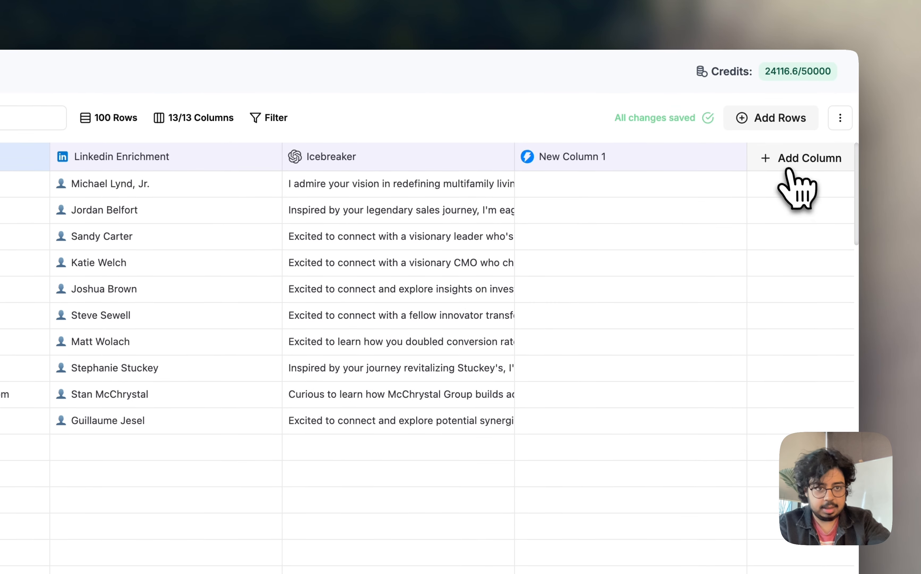
click(789, 139)
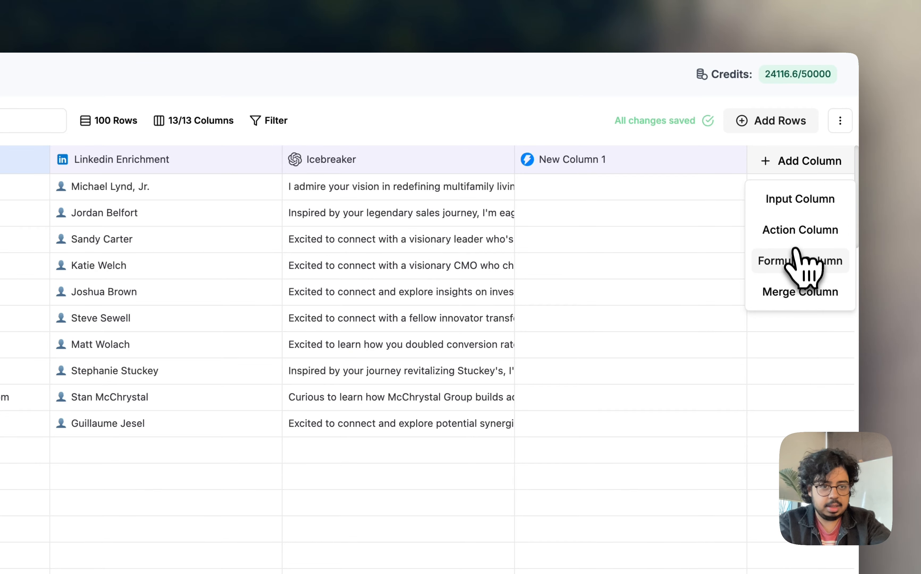
click(800, 261)
click(615, 161)
click(576, 256)
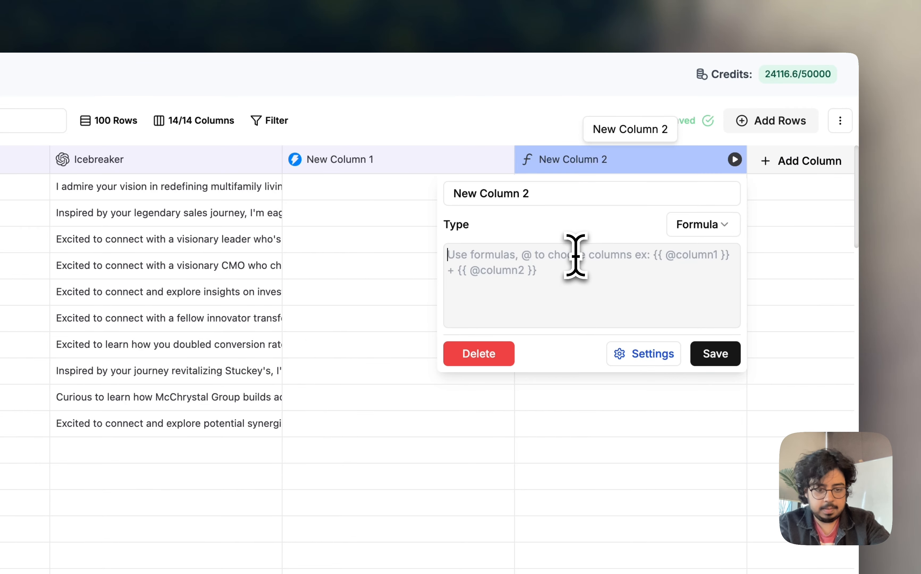
text({{ @)
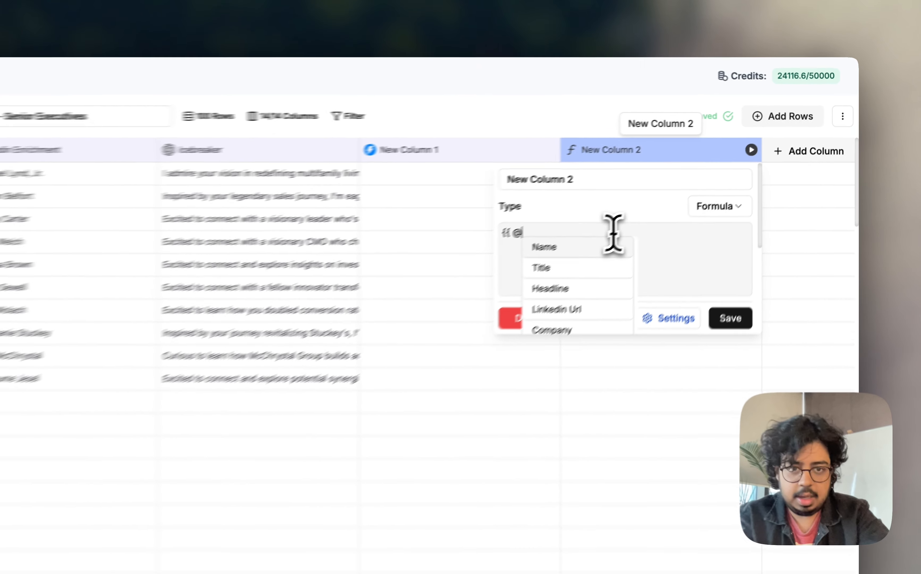
click(573, 266)
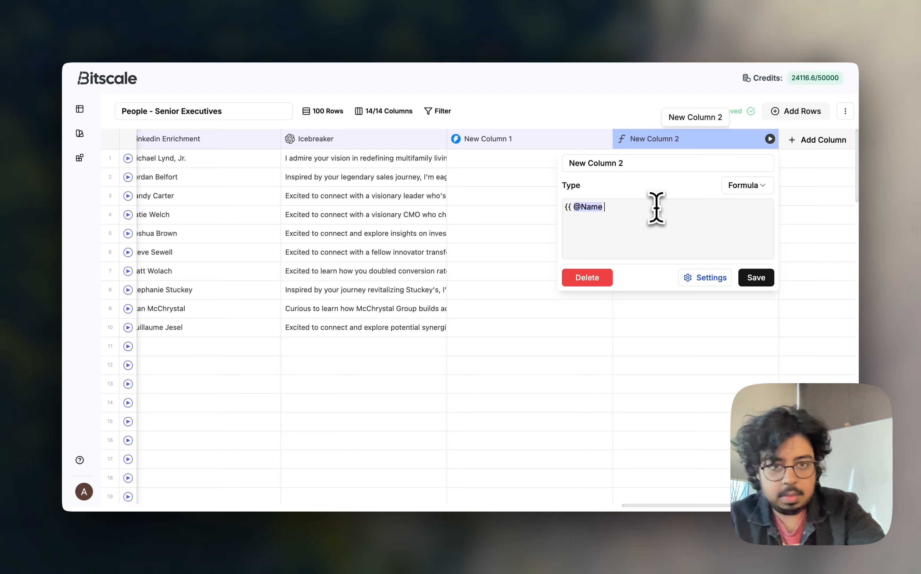
text(}}.split(" ")[0)
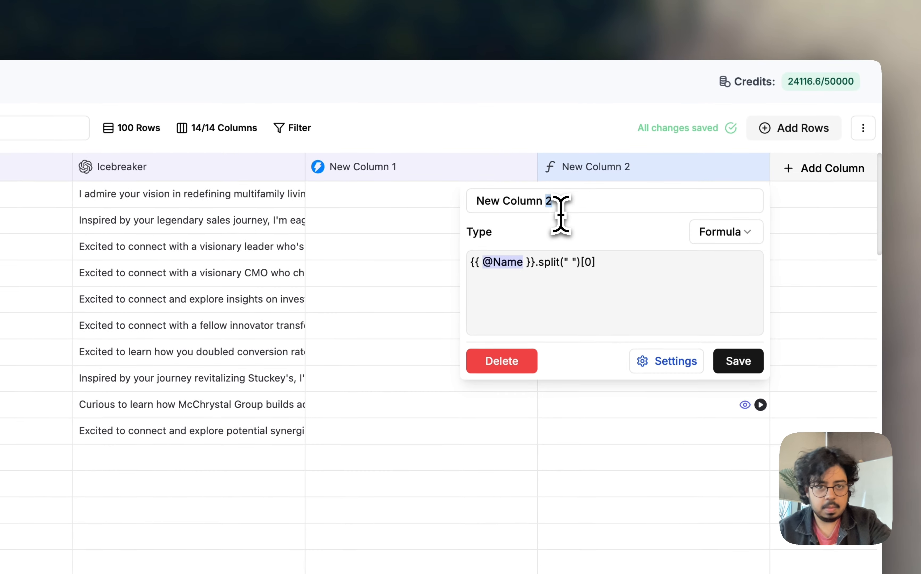
Name the formula column "first name", save it, and run it on the first 10 rows
triple_click(557, 200)
text(first na)
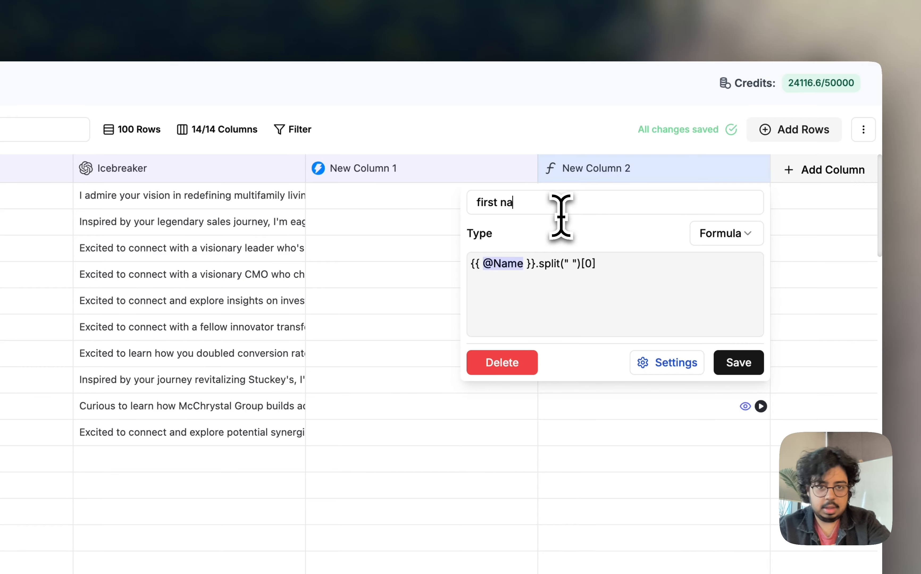
text(me)
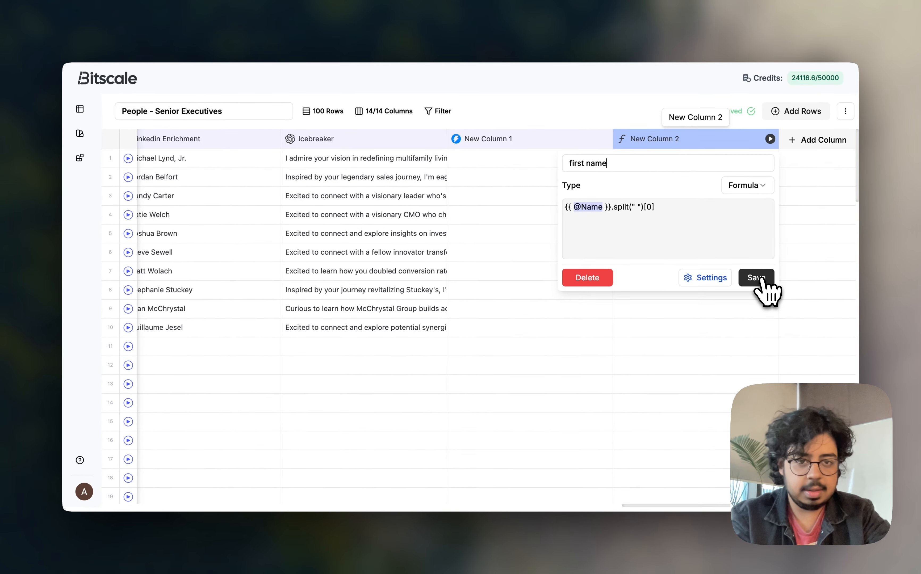
click(763, 280)
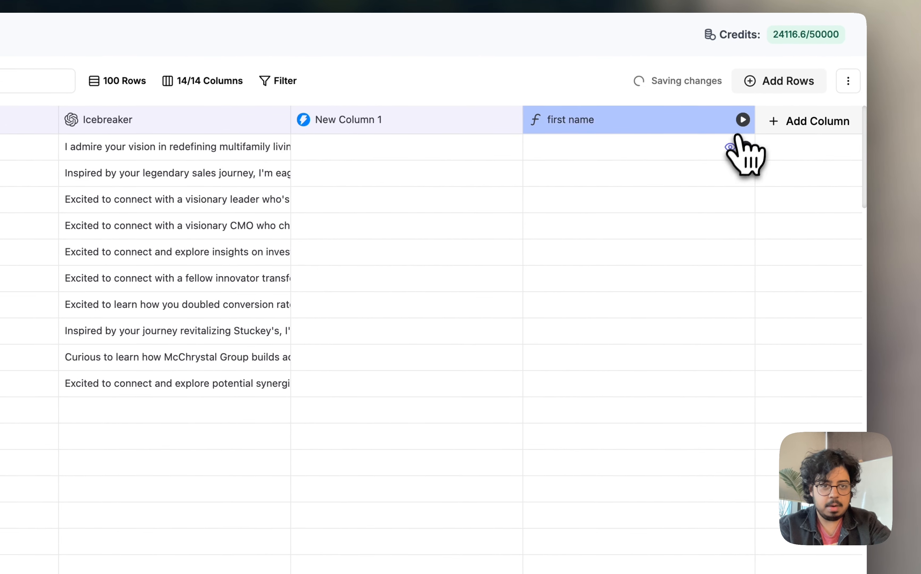
click(771, 140)
click(727, 152)
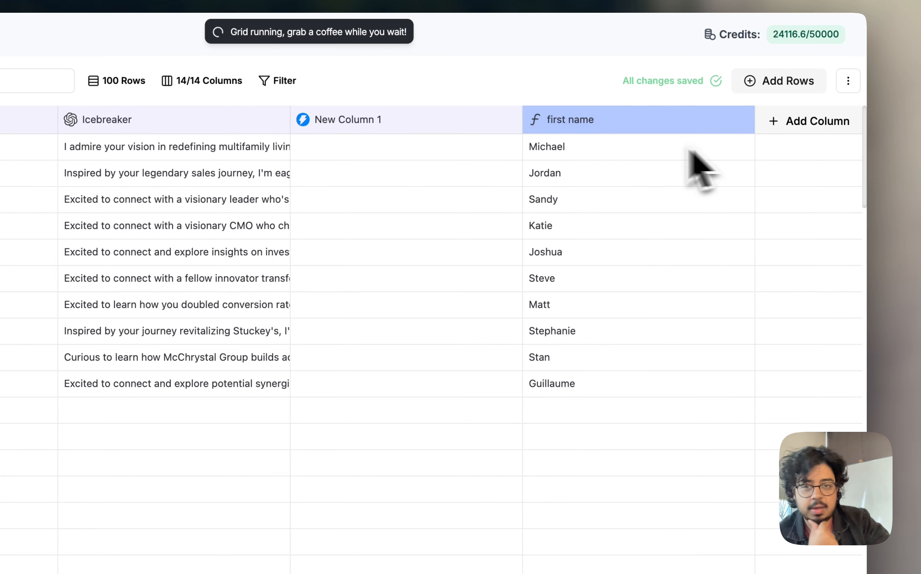
Remap First Name to the first name column in the Instantly column's setup inputs and save the column
click(416, 119)
click(478, 309)
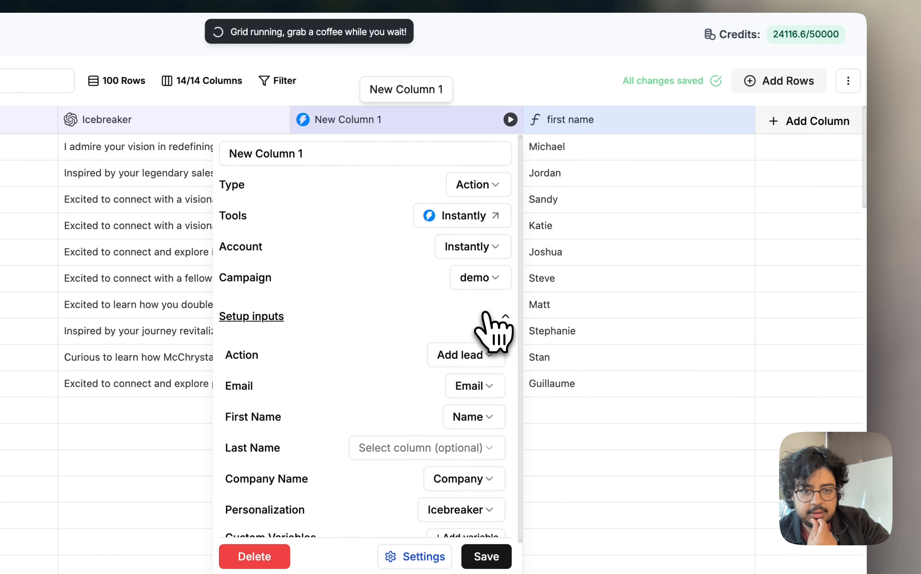
click(510, 322)
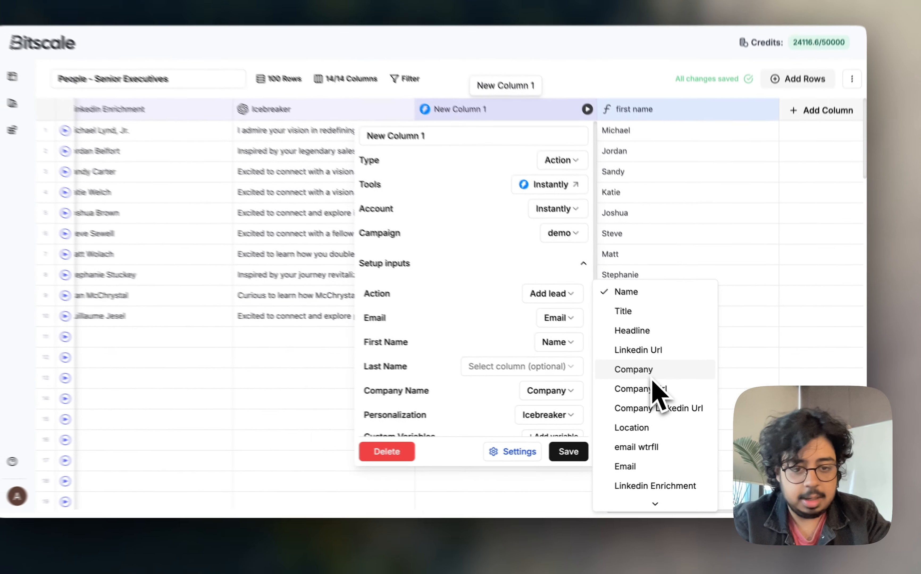
scroll(618, 364, down, 2)
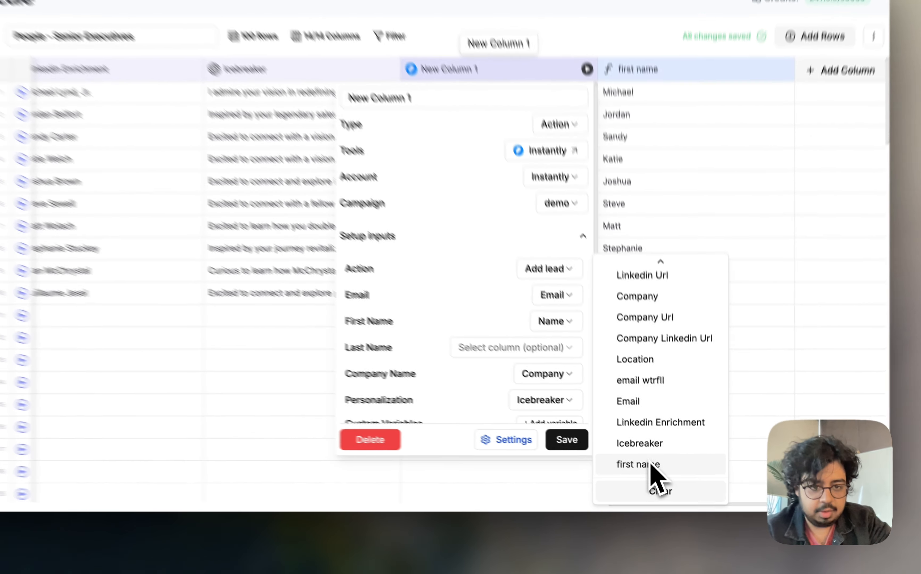
click(653, 473)
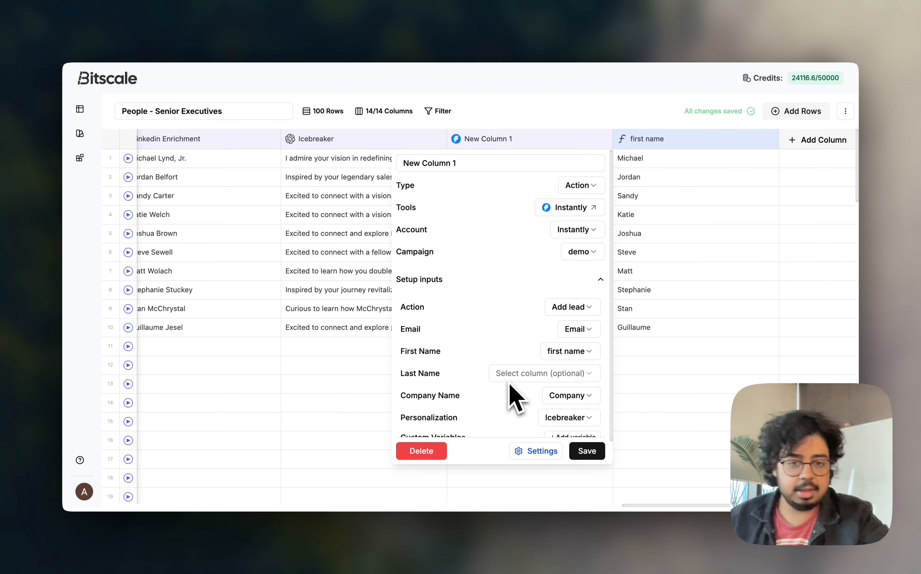
scroll(515, 397, down, 2)
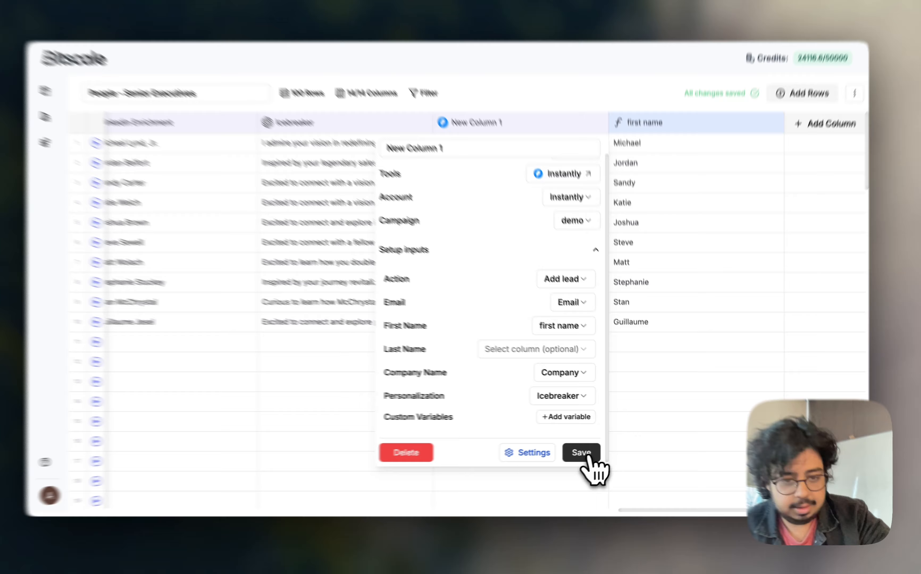
click(581, 453)
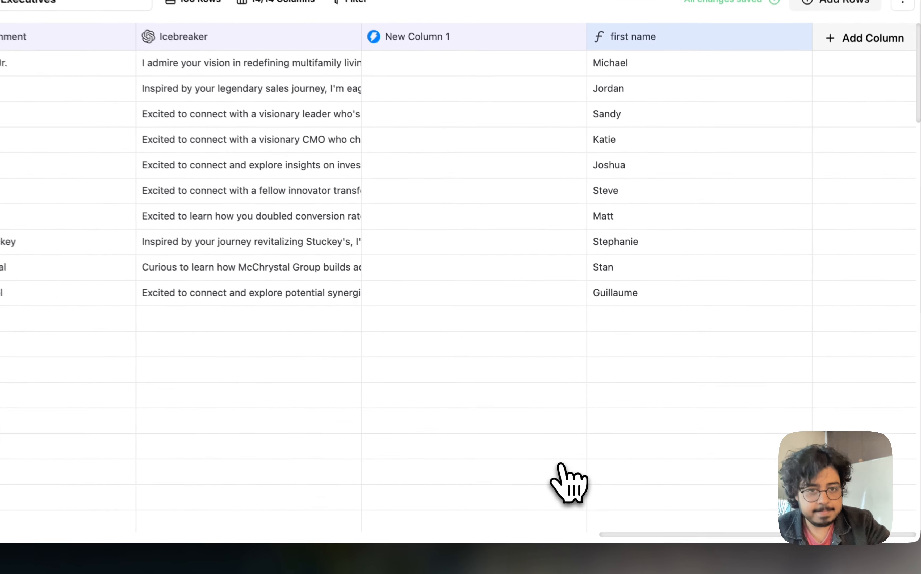
Rename the Instantly column as "Export to instantly" and save it
click(539, 122)
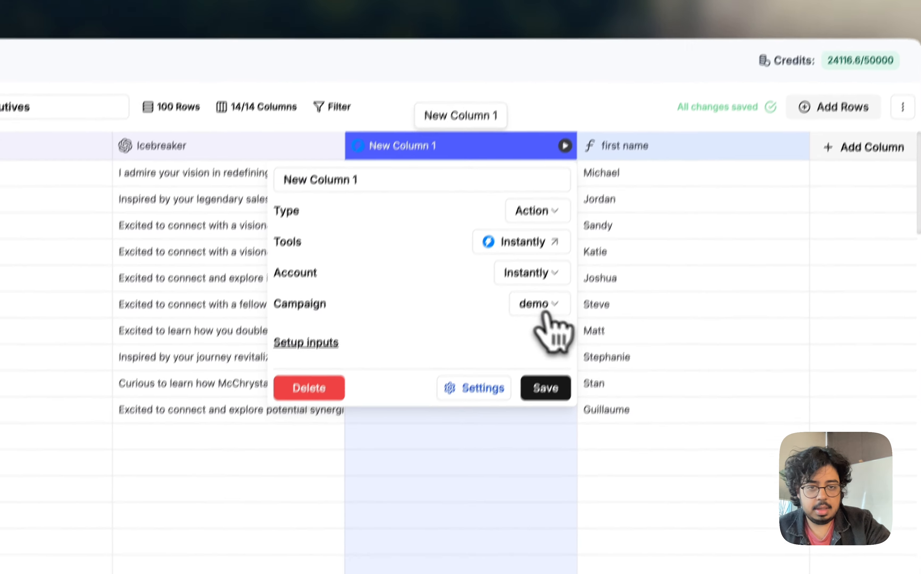
click(556, 365)
scroll(532, 410, down, 2)
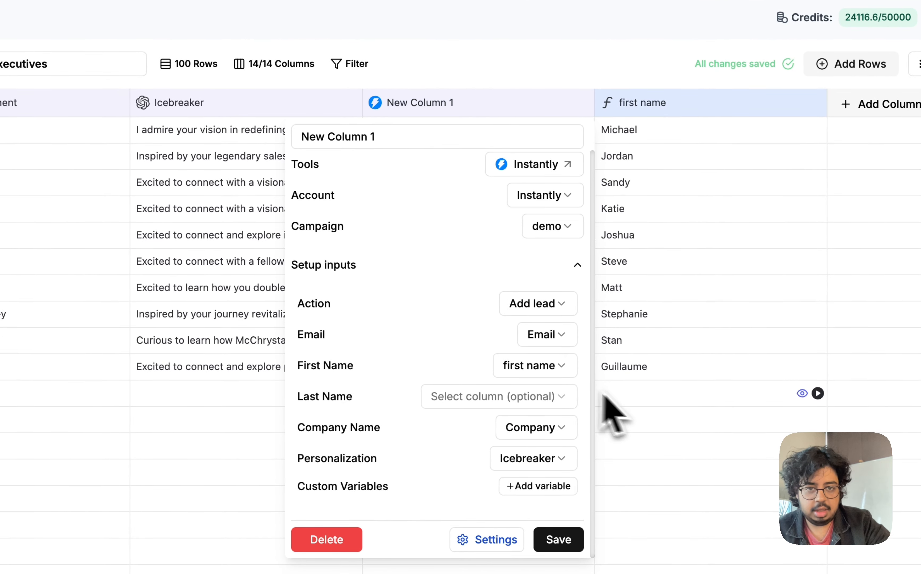
scroll(519, 353, up, 2)
triple_click(422, 141)
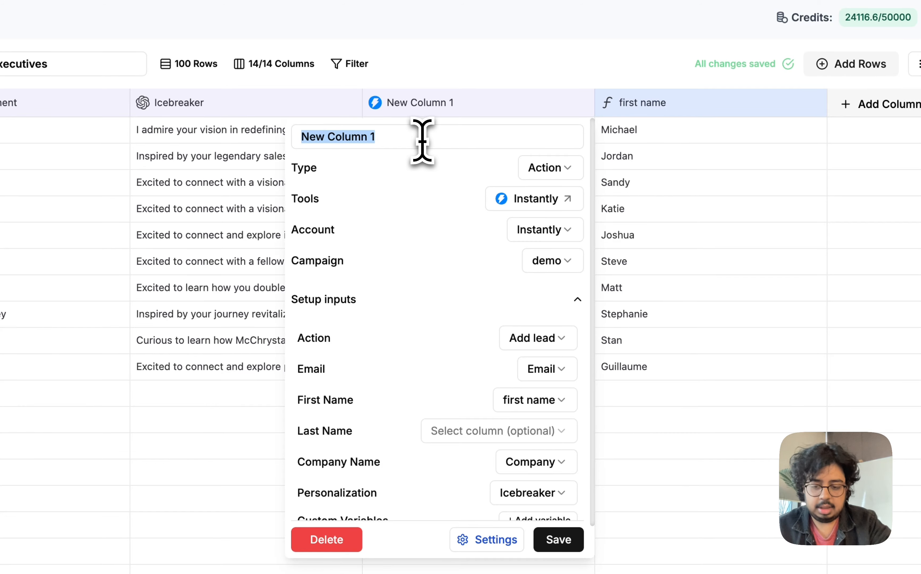
text(Export to instantly)
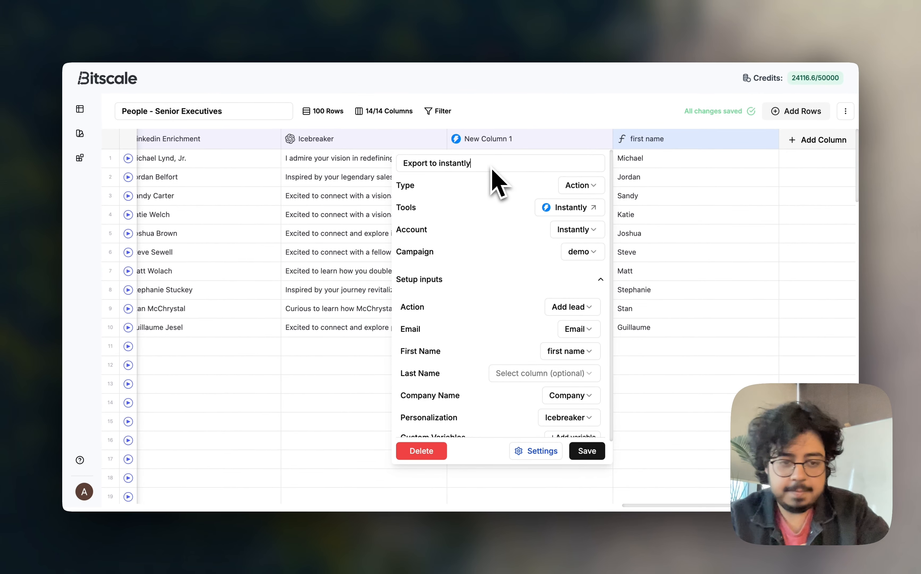
click(589, 452)
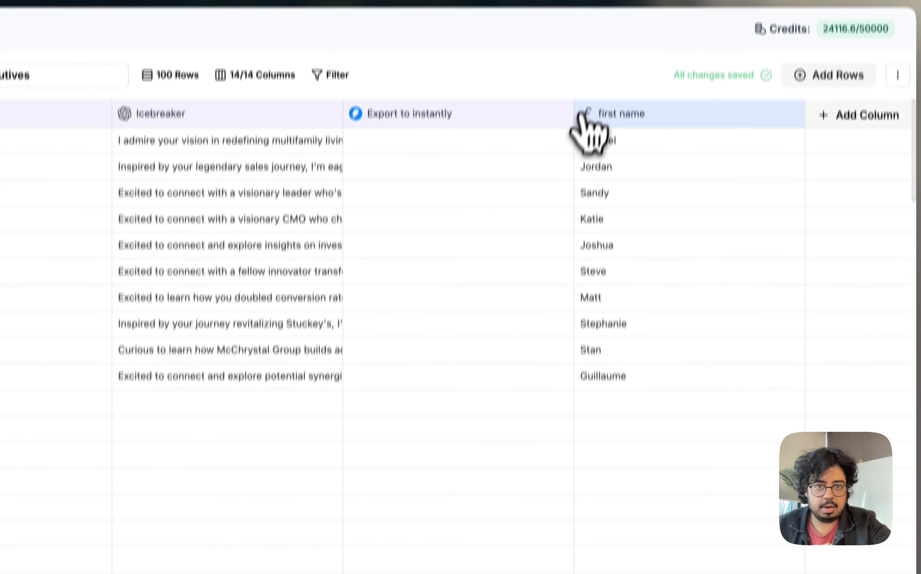
Run the Export to instantly column on the first 10 rows and inspect the first row's export details
click(563, 114)
click(487, 146)
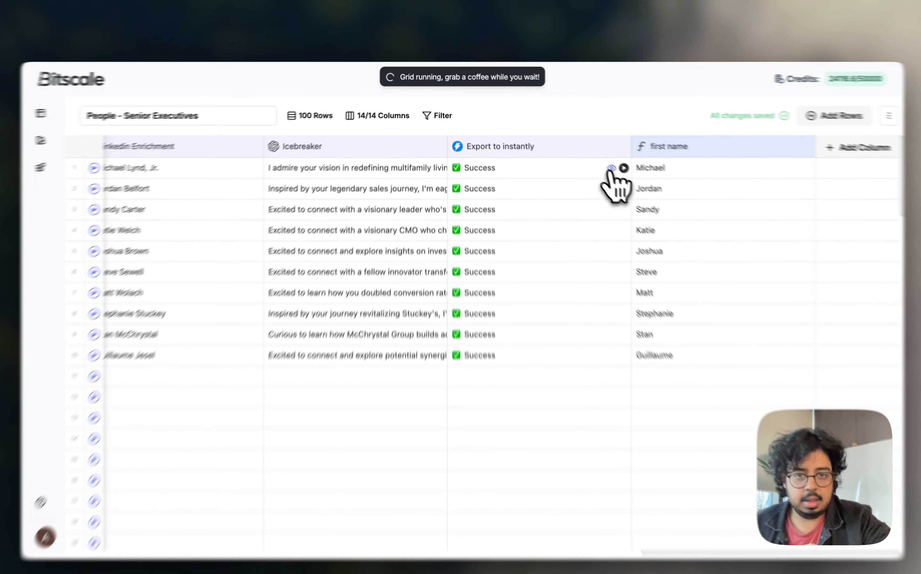
click(595, 158)
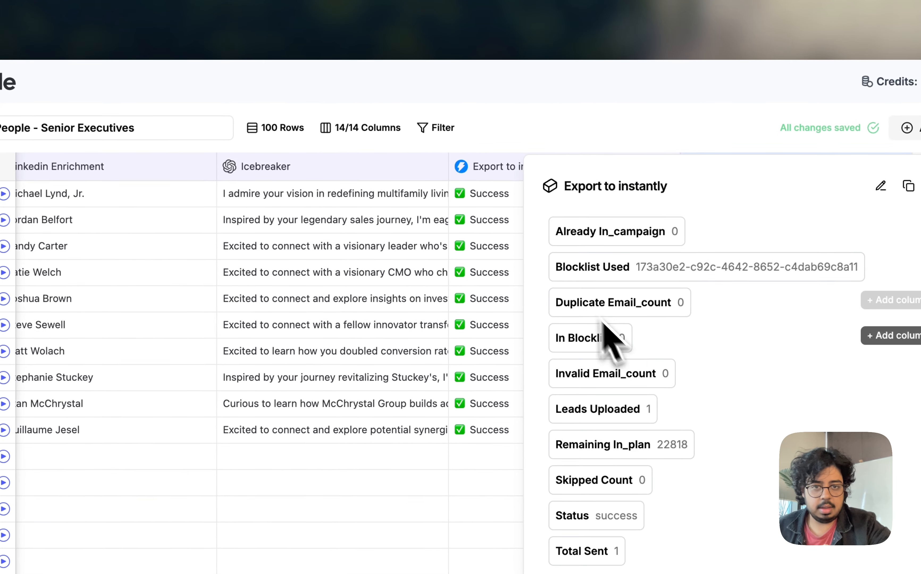
click(509, 334)
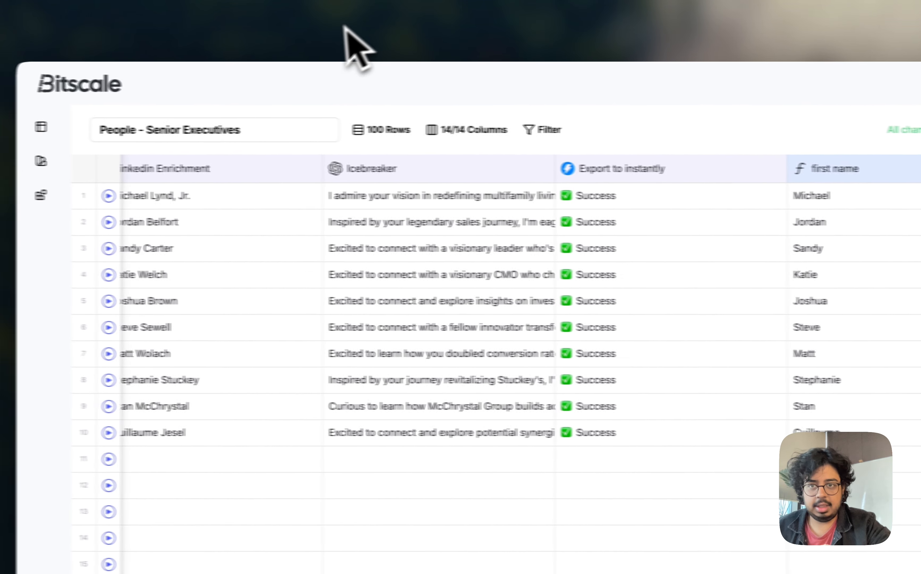
Switch to Instantly, open the demo campaign's leads and look through the exported contacts
click(235, 21)
click(100, 245)
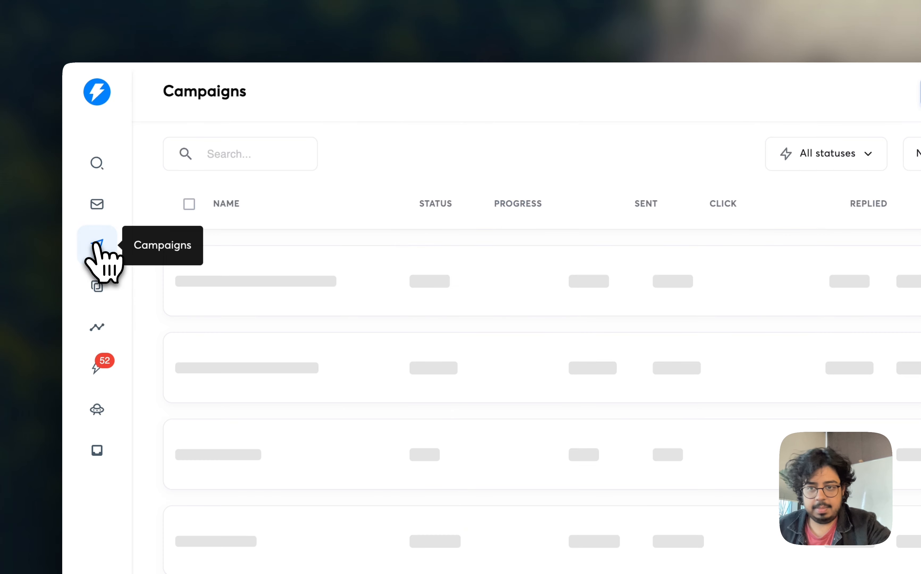
click(253, 456)
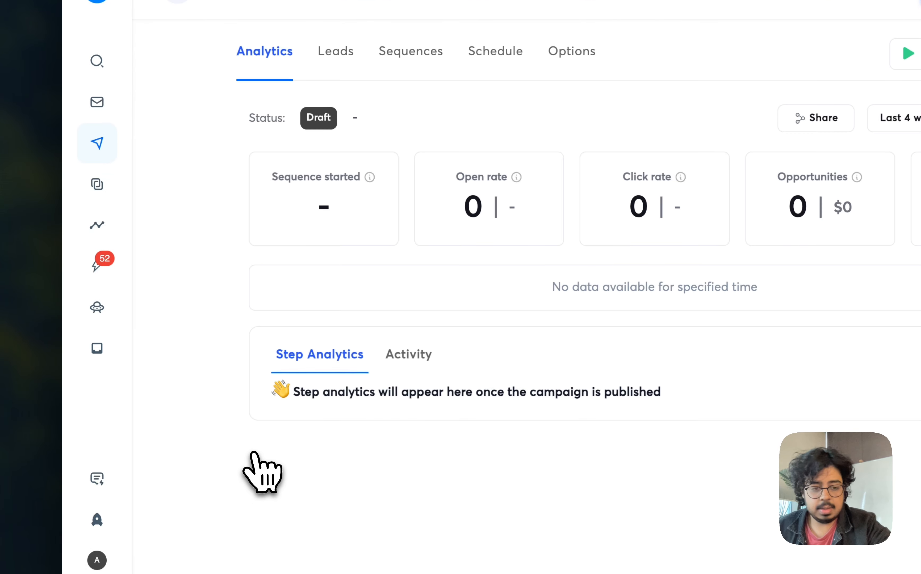
click(335, 50)
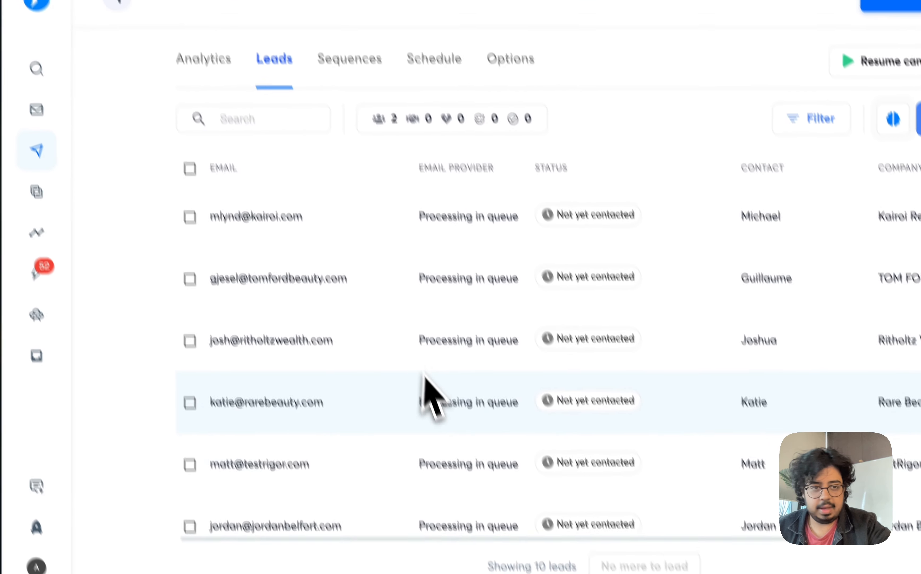
scroll(448, 465, down, 4)
scroll(448, 465, up, 4)
scroll(448, 466, down, 2)
scroll(394, 374, down, 2)
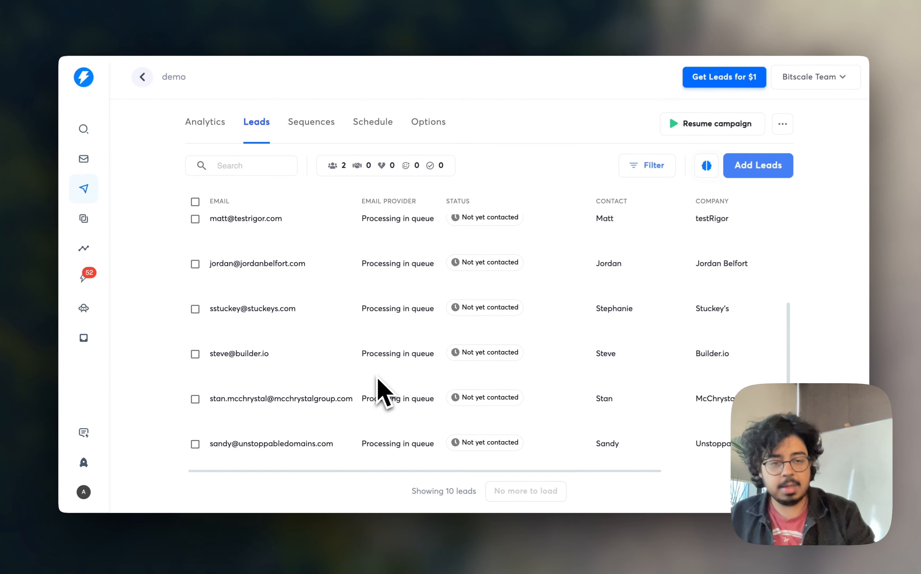